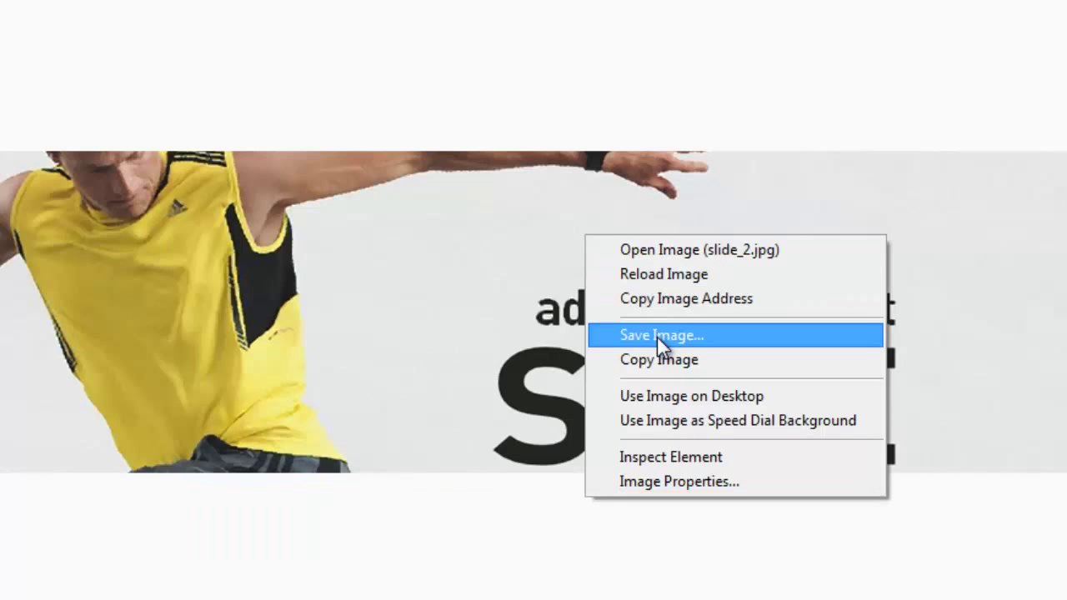
Step: Save the banner image from Opera to the computer as slide_2 in JPEG format
click(657, 336)
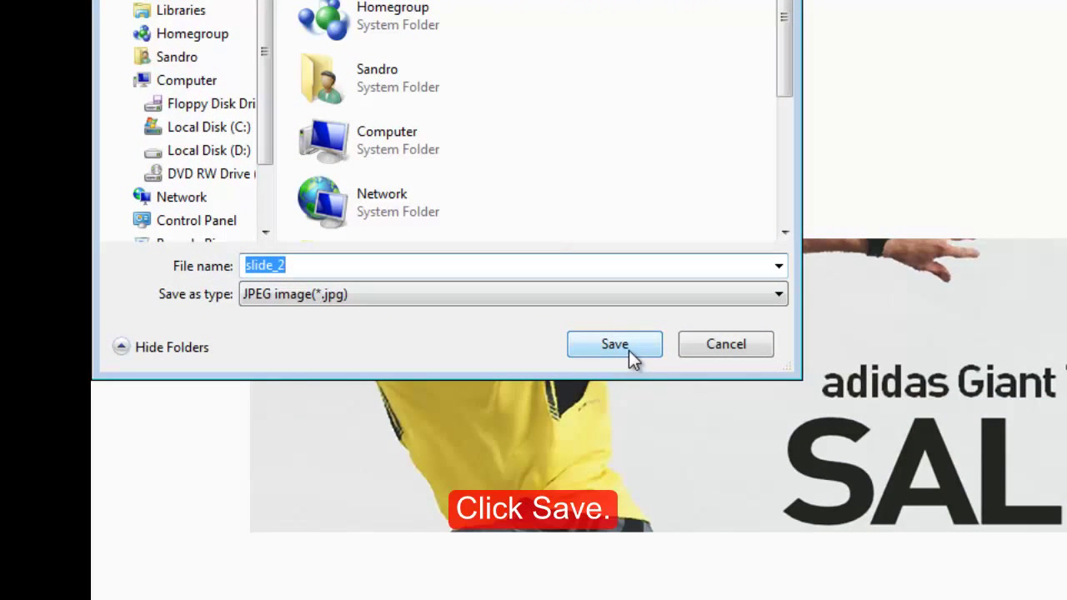
click(629, 350)
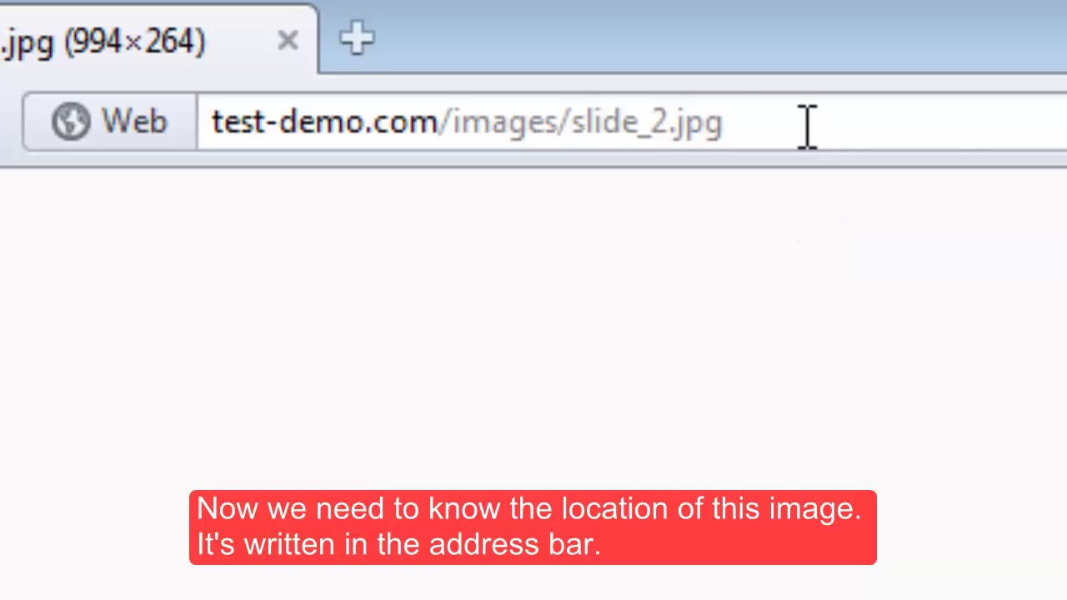
Step: Replace /images/slide_2.jpg in the address with :2082 to load test-demo.com's cPanel login
click(808, 126)
click(830, 116)
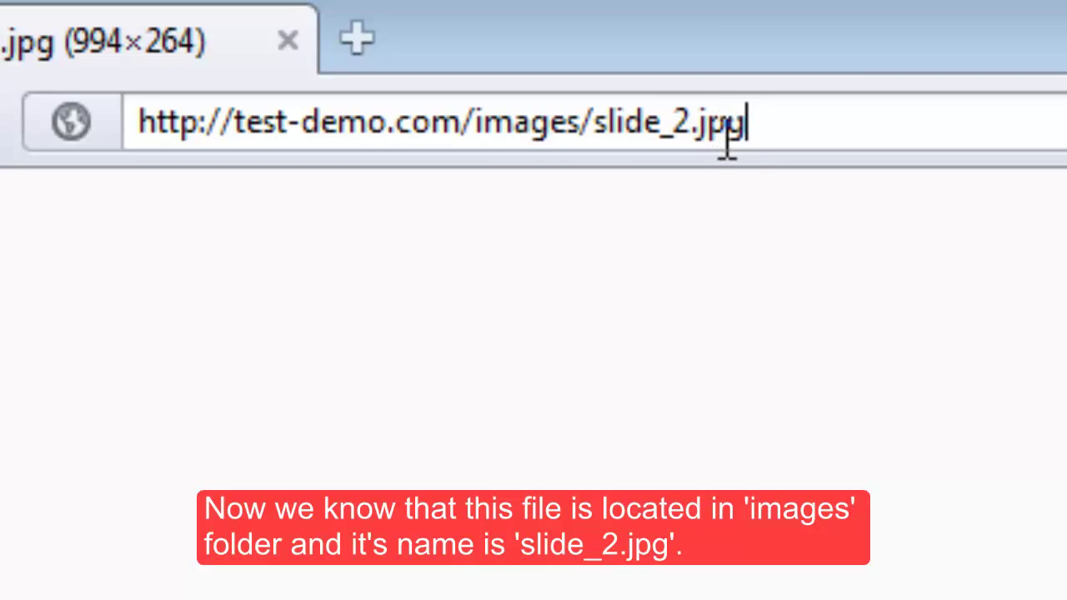
click(736, 194)
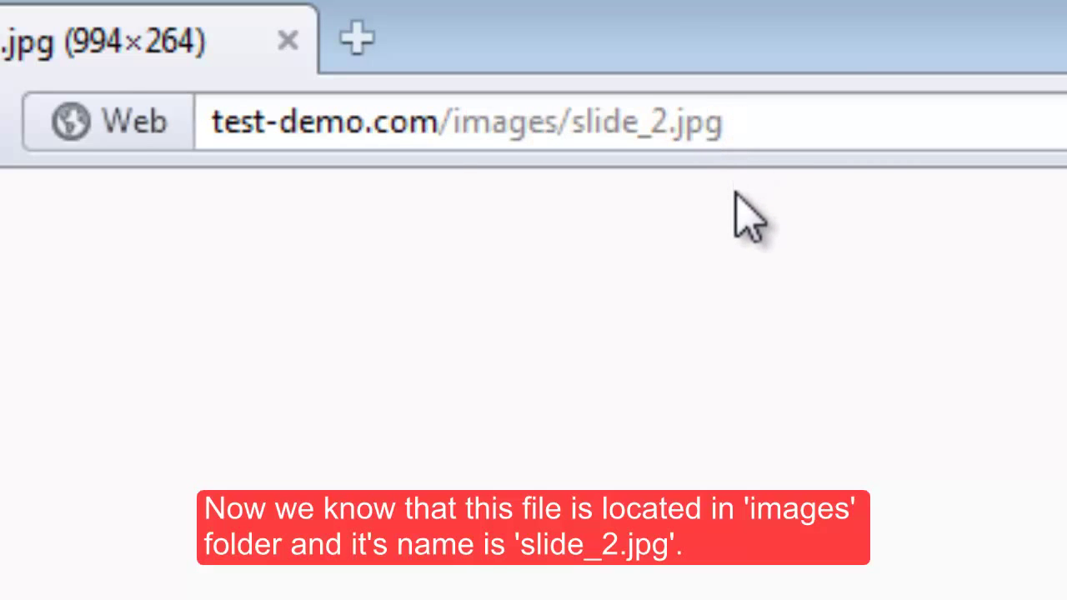
click(791, 124)
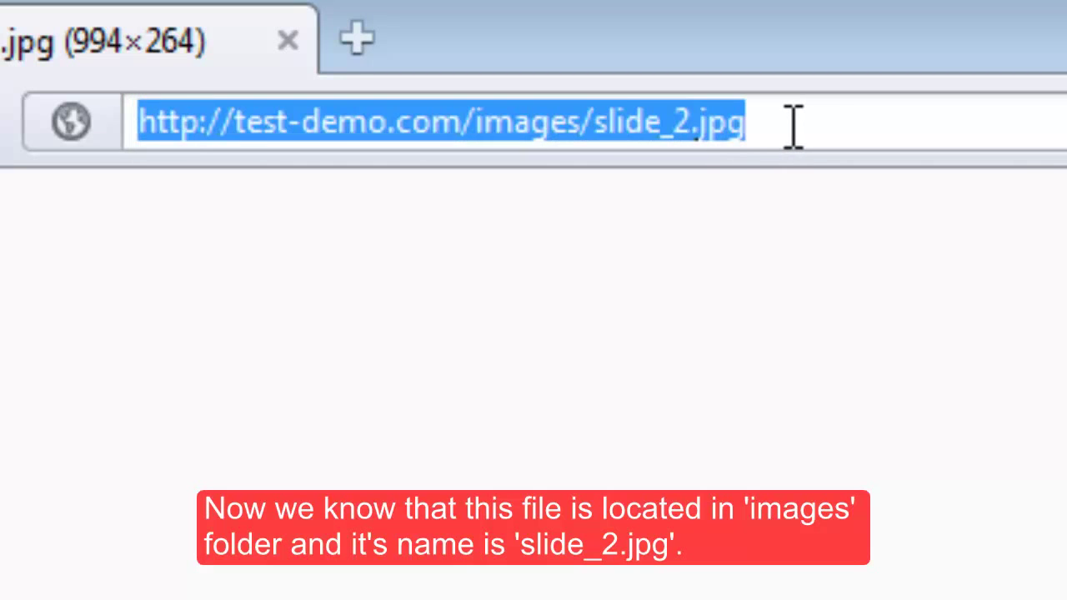
click(837, 124)
drag(786, 122, 465, 134)
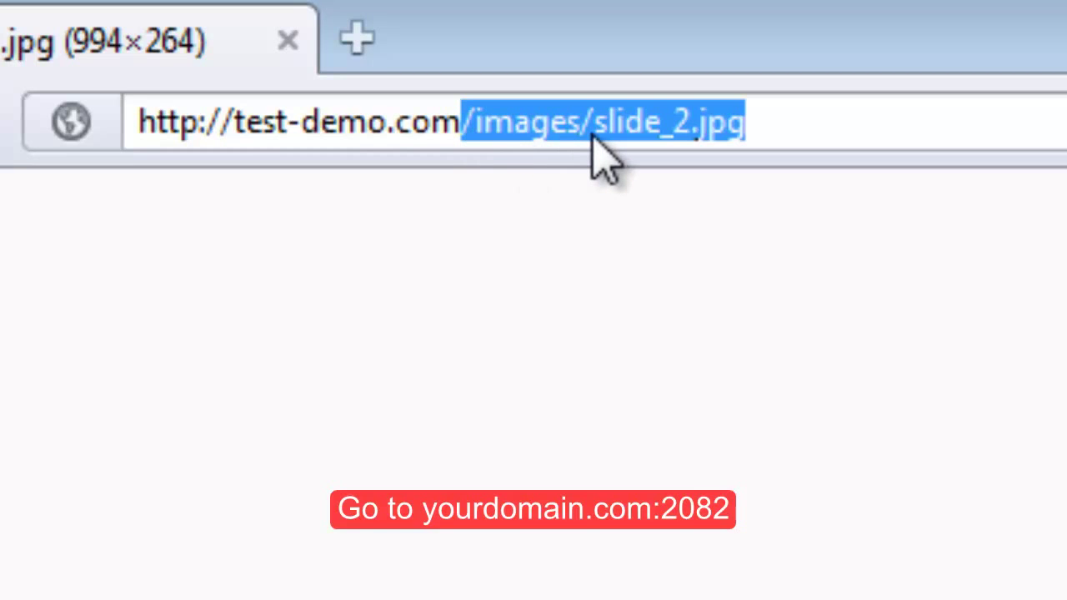
text(:)
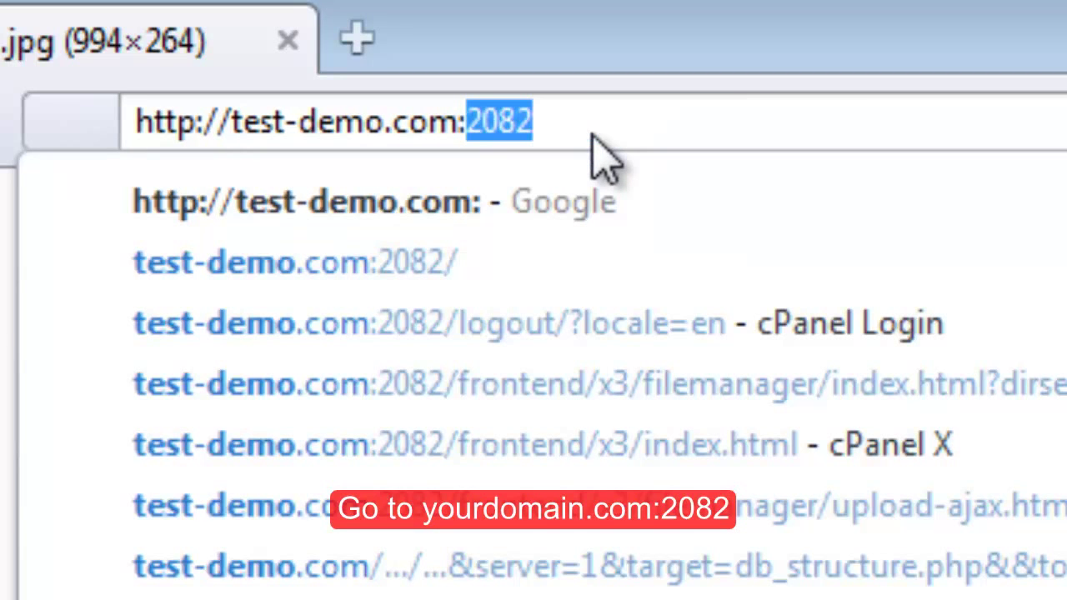
text(20)
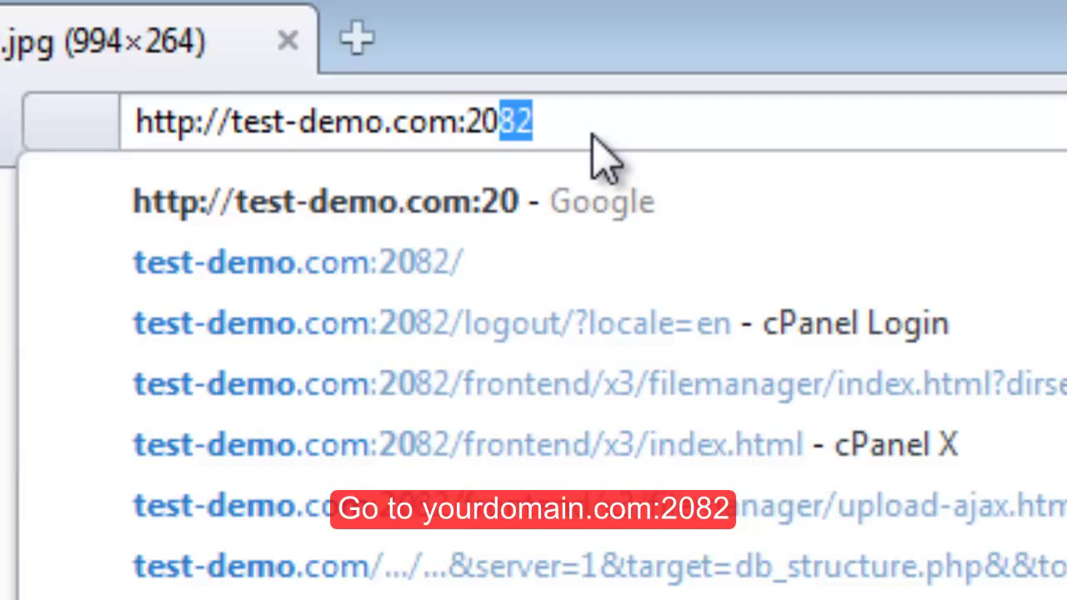
text(82)
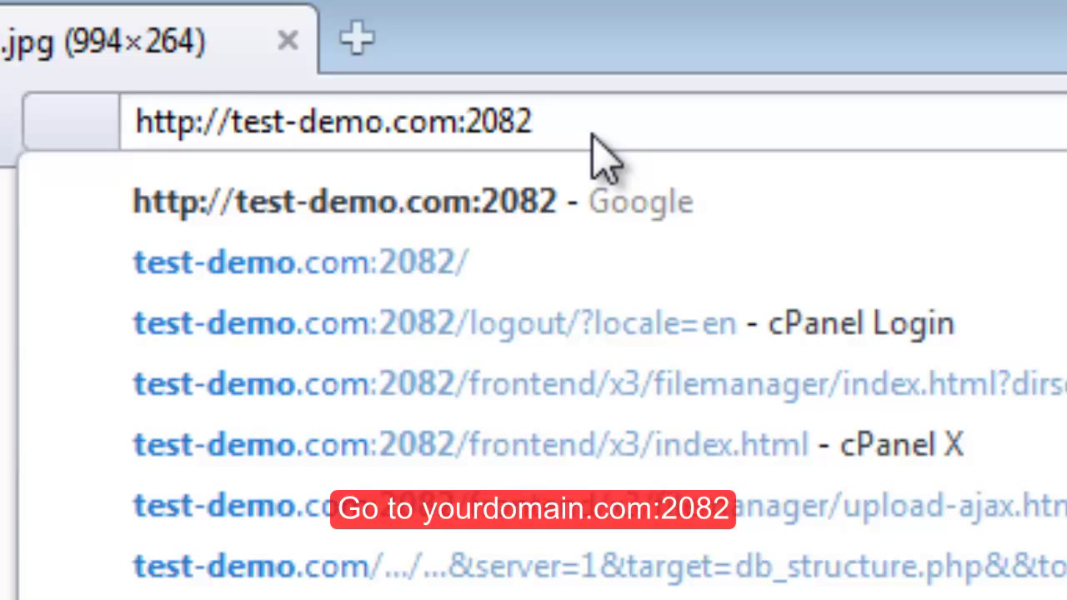
key(Return)
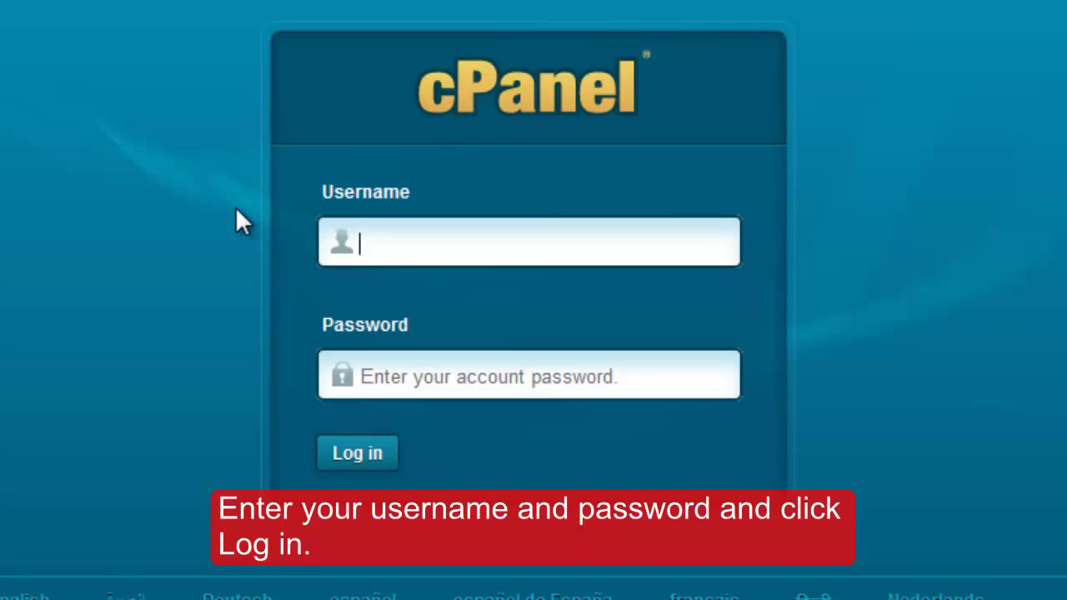
Step: Enter the account username and the account password in the cPanel login fields
text(demo)
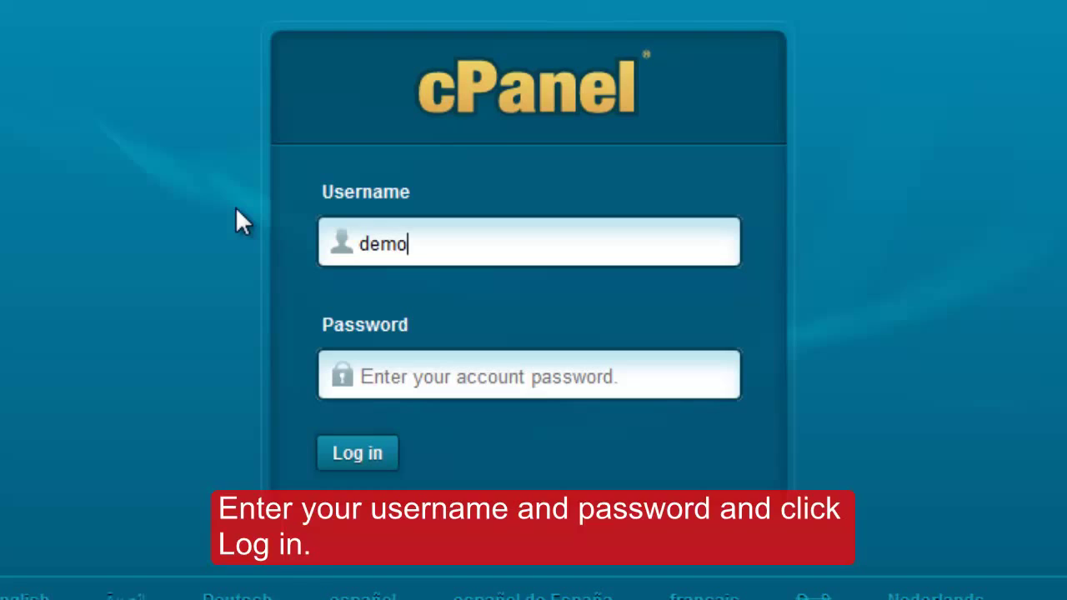
text(test)
click(408, 375)
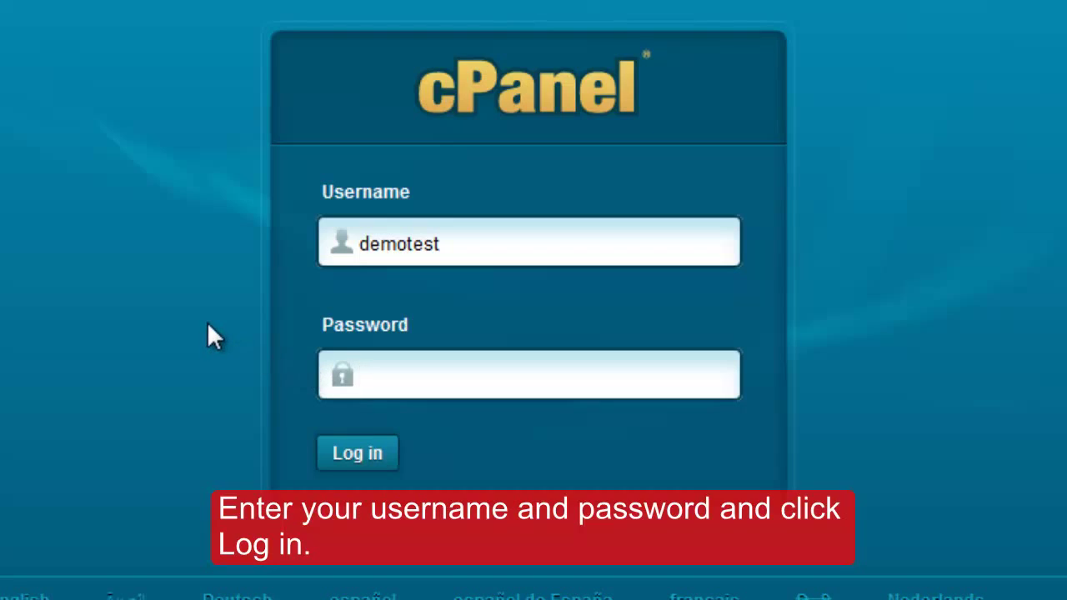
text(password12)
Step: Log in to cPanel and launch File Manager from the Files section
click(351, 463)
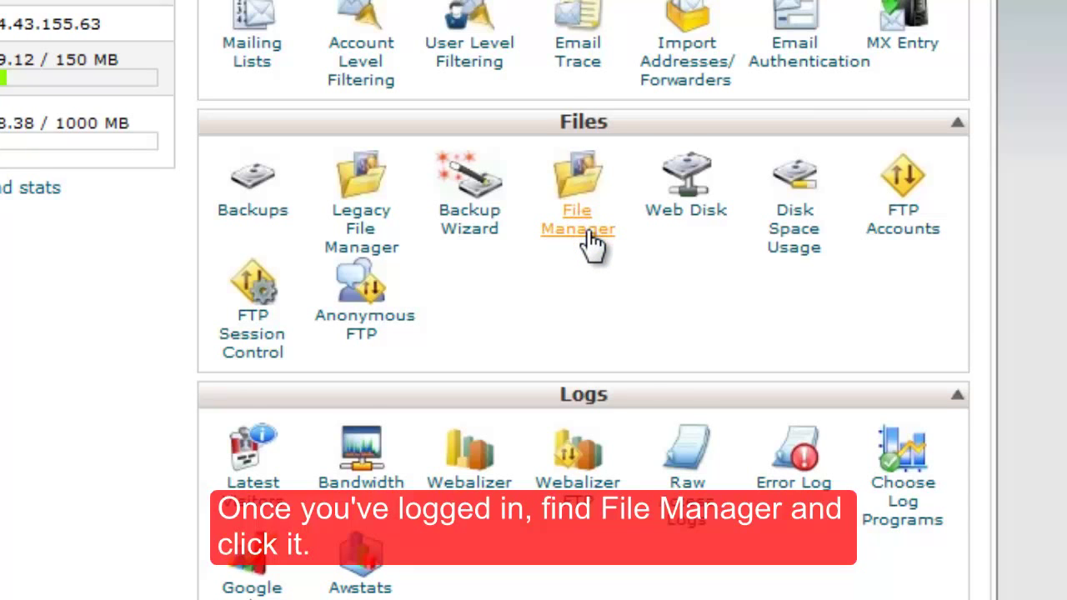
scroll(594, 242, down, 1)
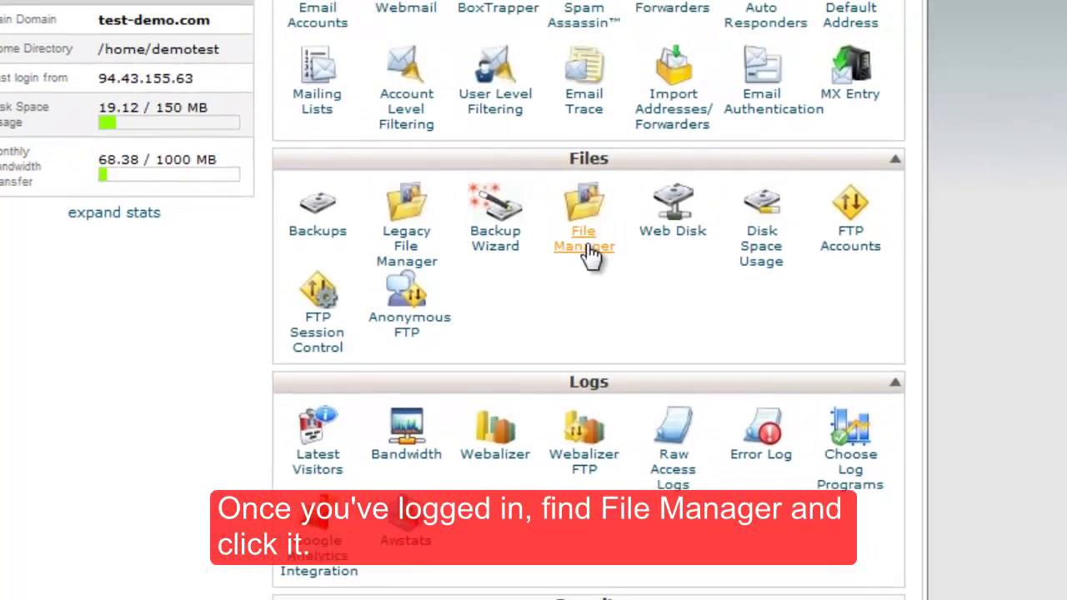
click(586, 185)
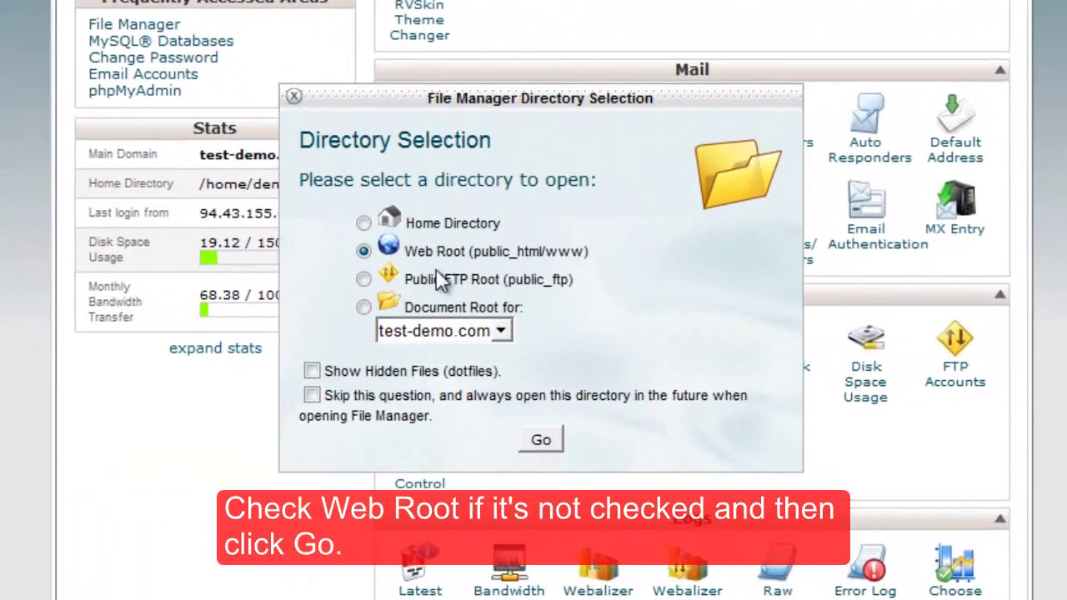
Step: Choose Web Root (public_html/www) as the starting directory and open File Manager
click(364, 252)
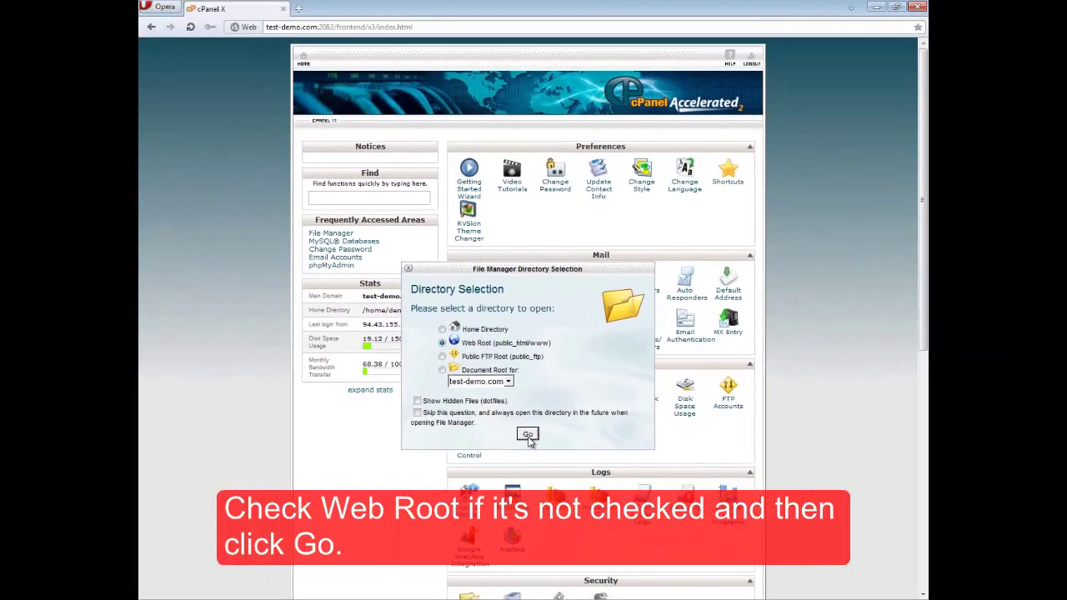
click(539, 440)
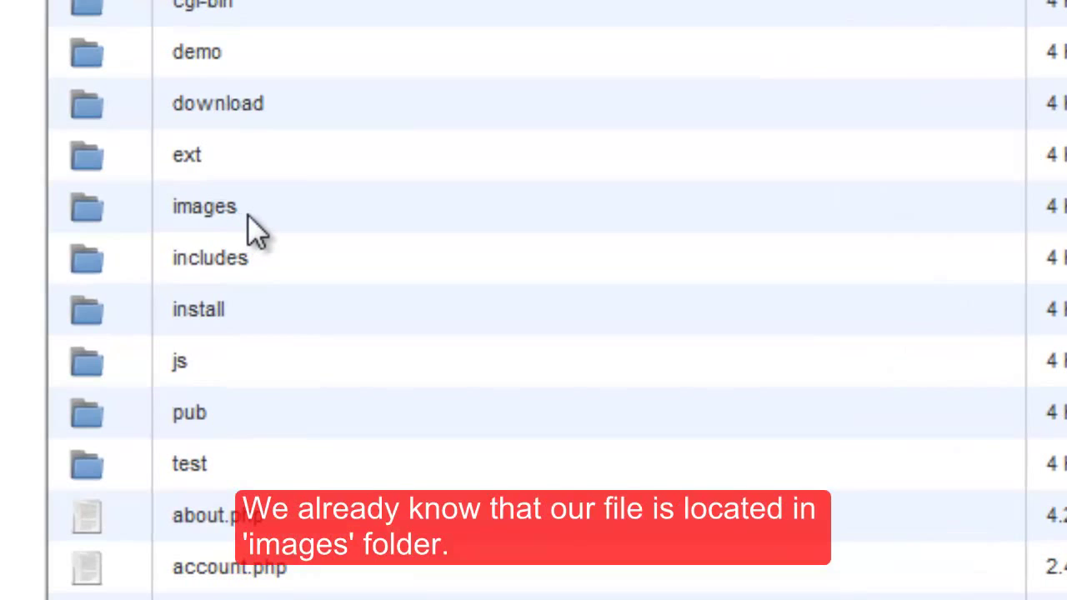
Step: Open the images folder in public_html to list its image files
click(248, 214)
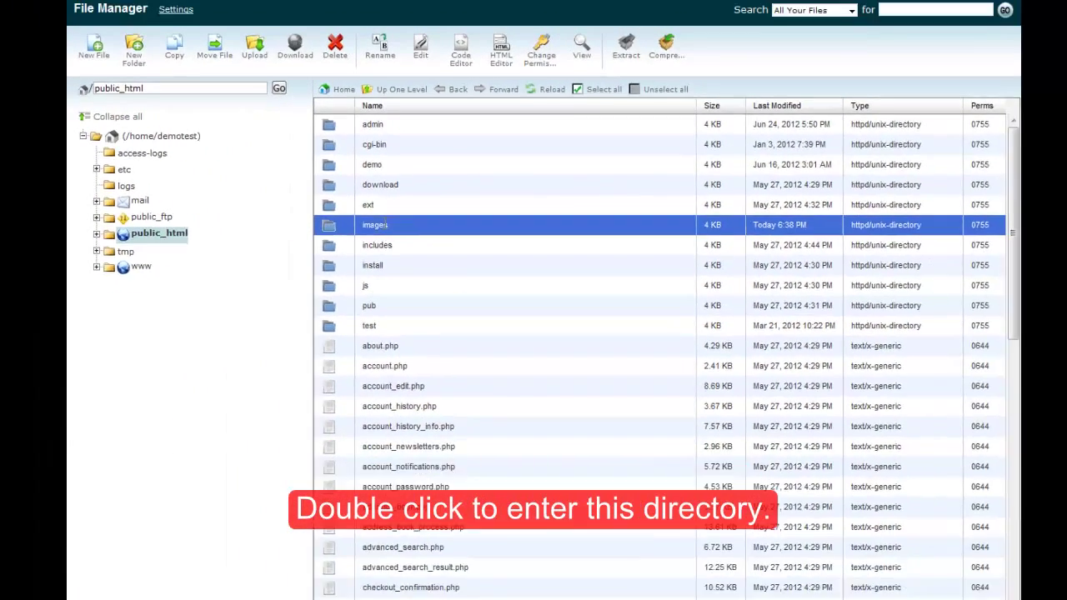
double_click(208, 206)
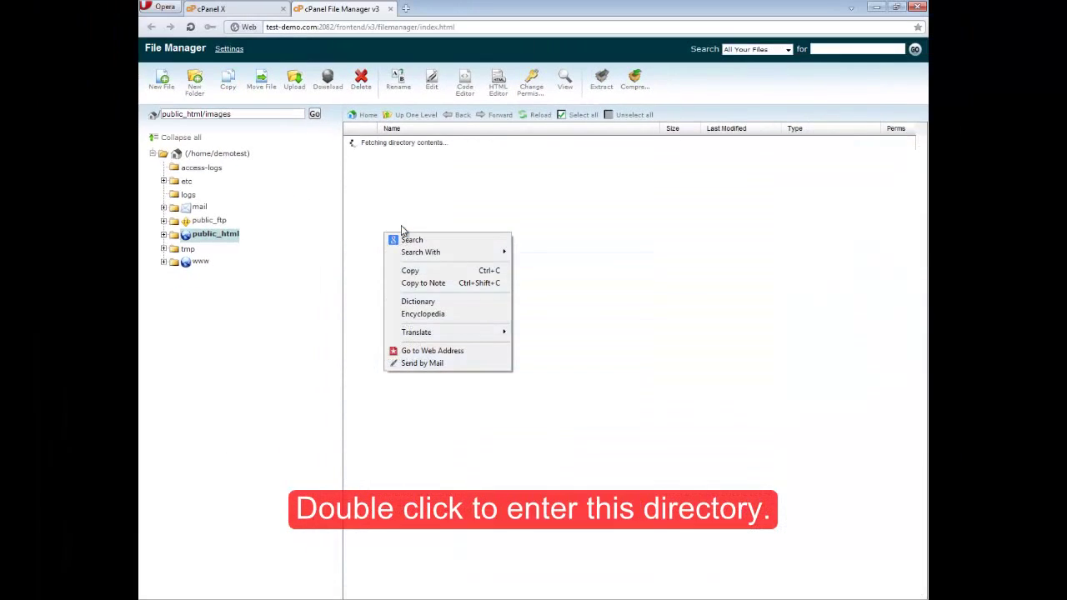
click(318, 248)
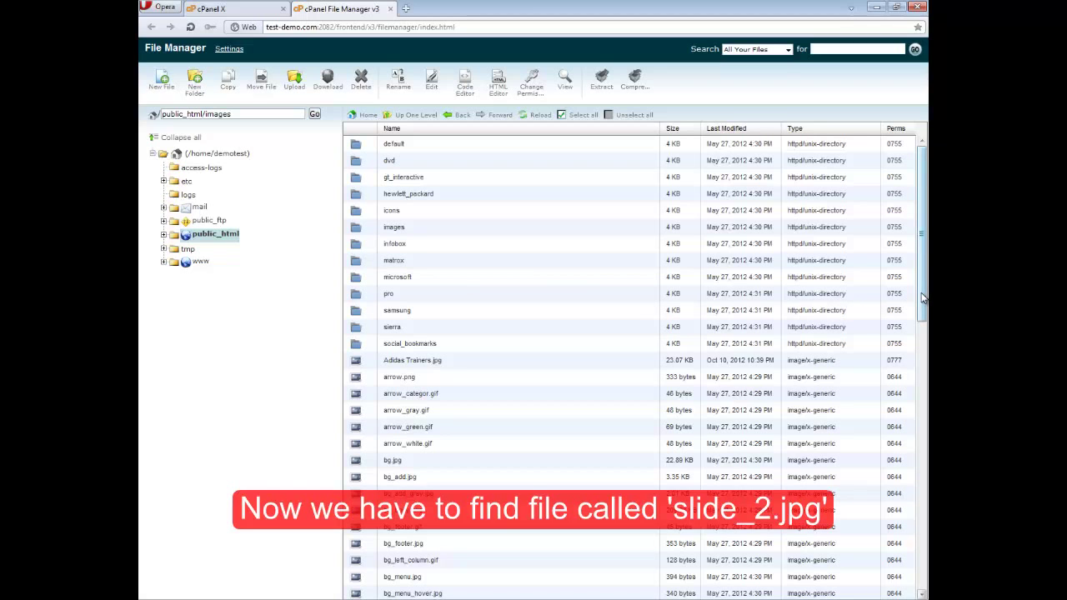
Step: Scroll the public_html/images listing and select slide_2.jpg
drag(923, 299, 924, 575)
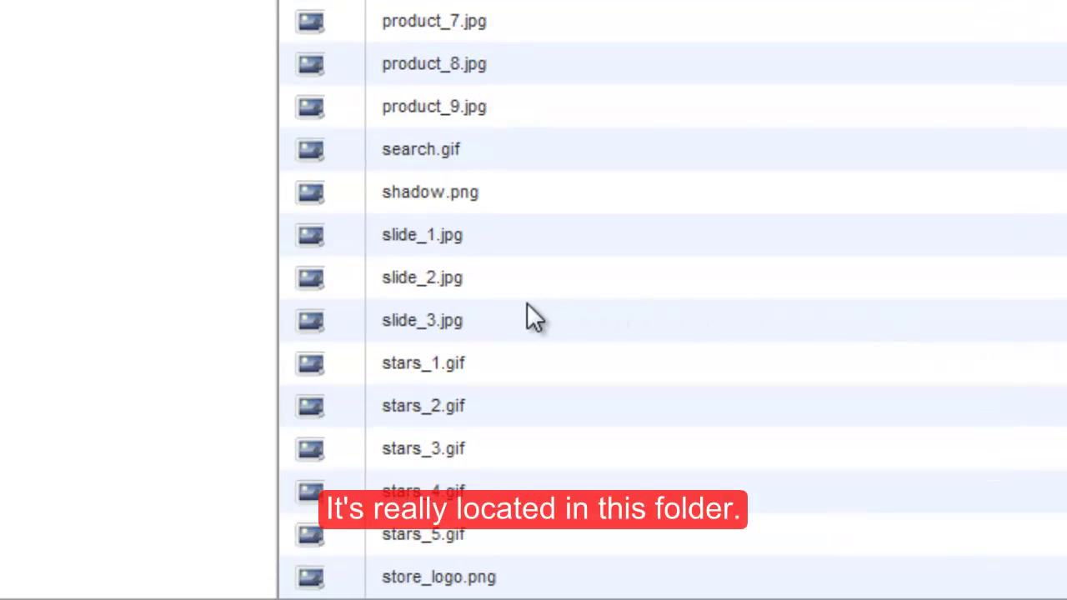
click(481, 283)
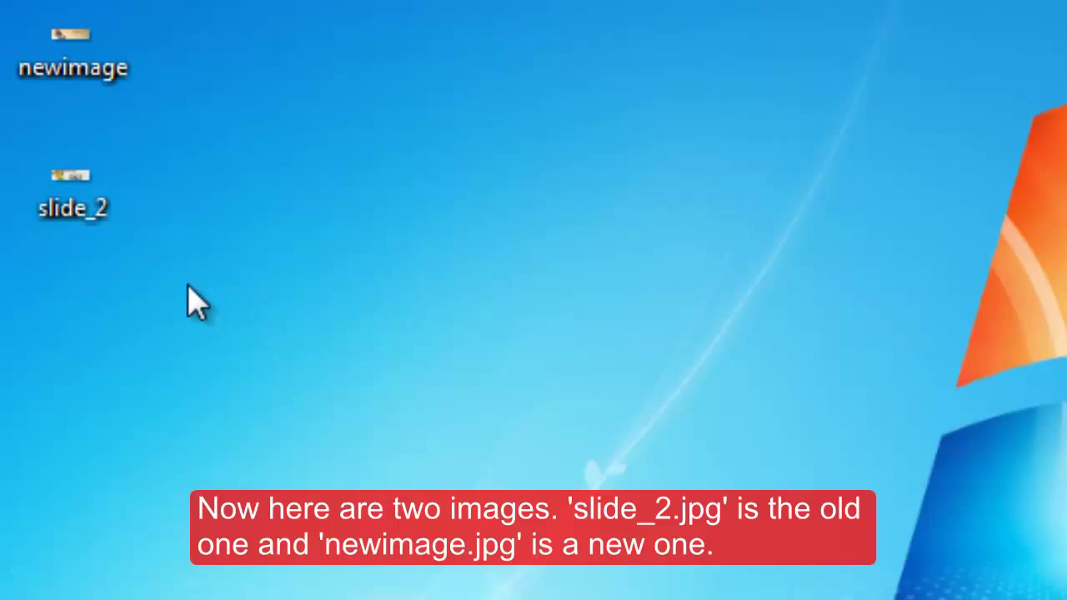
mouse_move(88, 229)
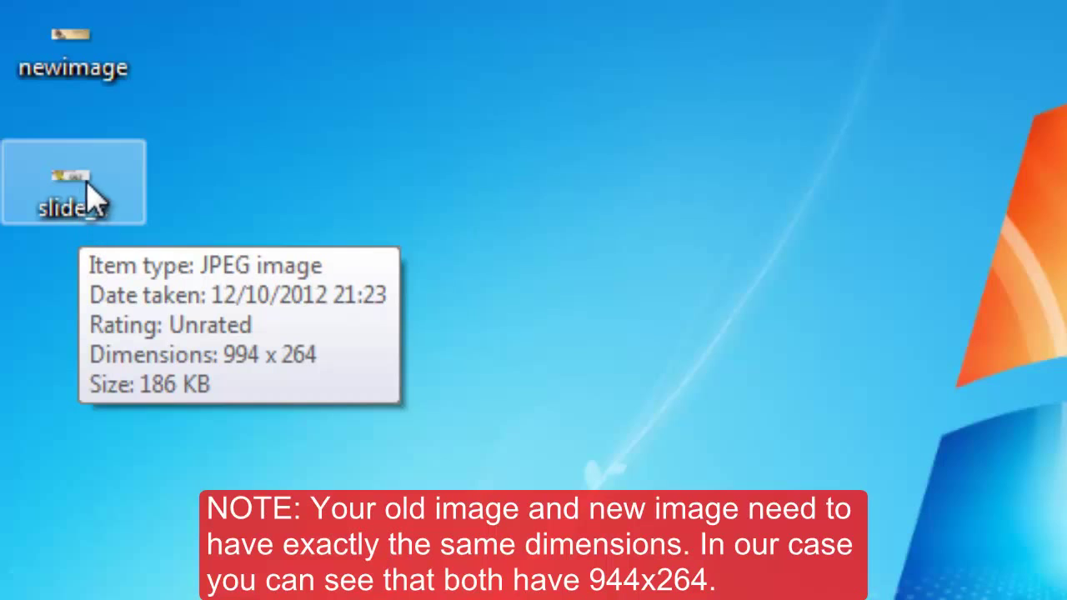
mouse_move(93, 85)
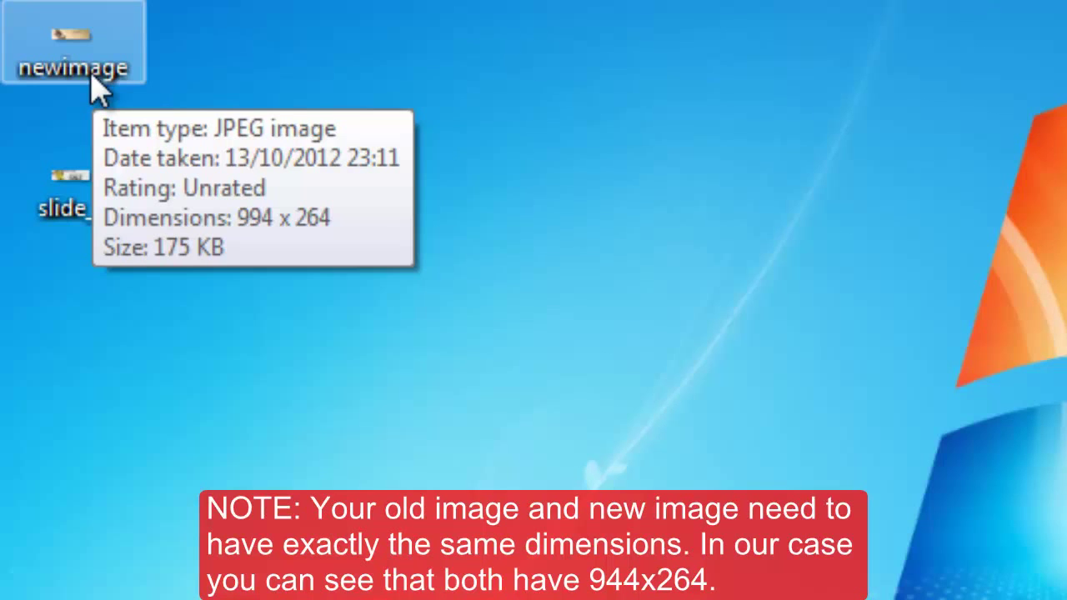
mouse_move(102, 213)
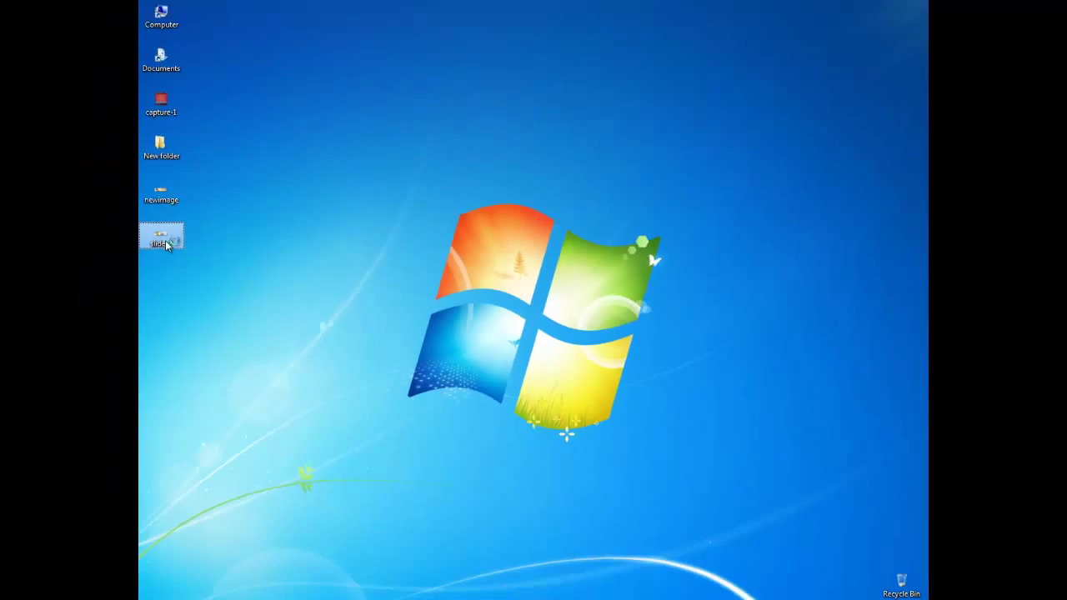
double_click(92, 206)
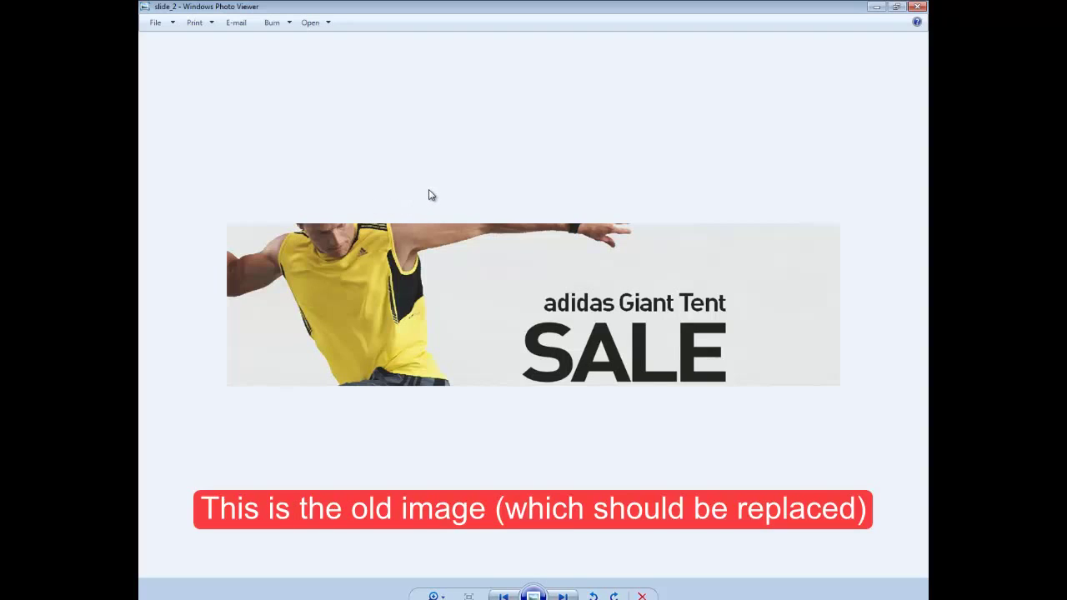
click(918, 6)
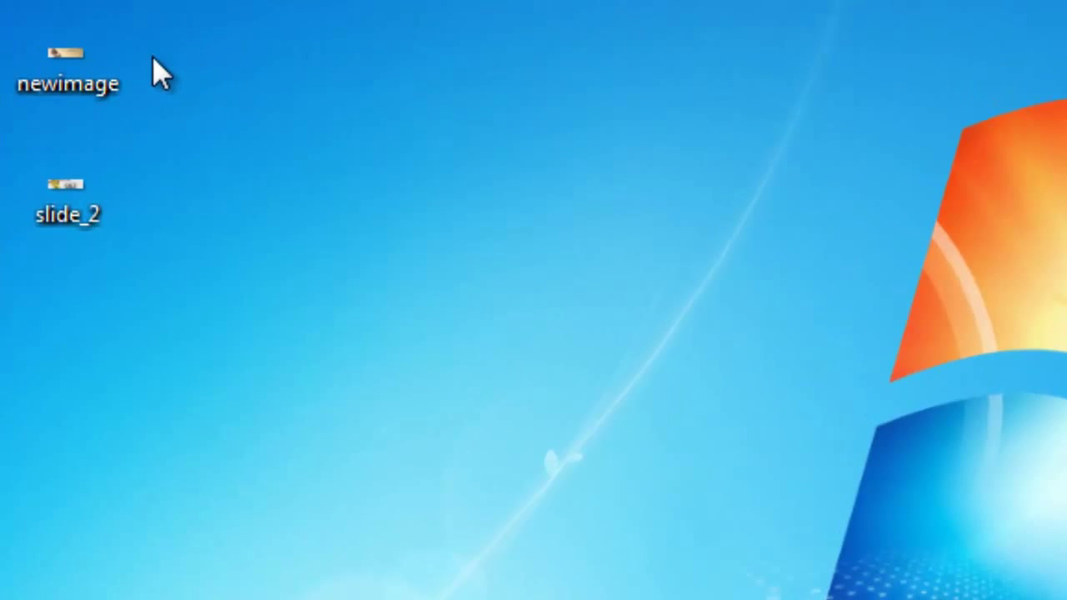
double_click(65, 58)
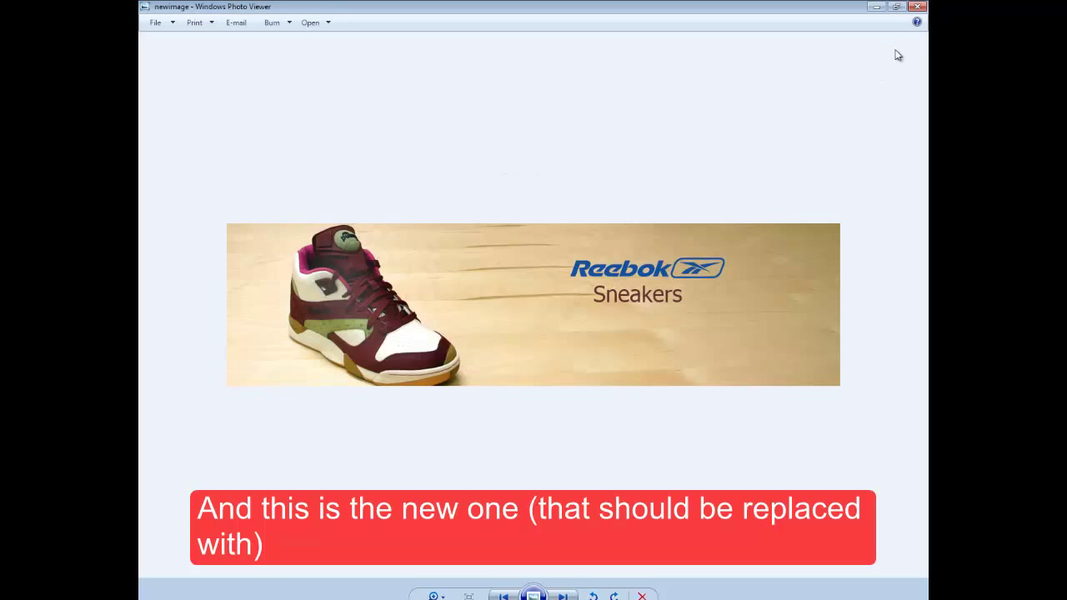
click(918, 7)
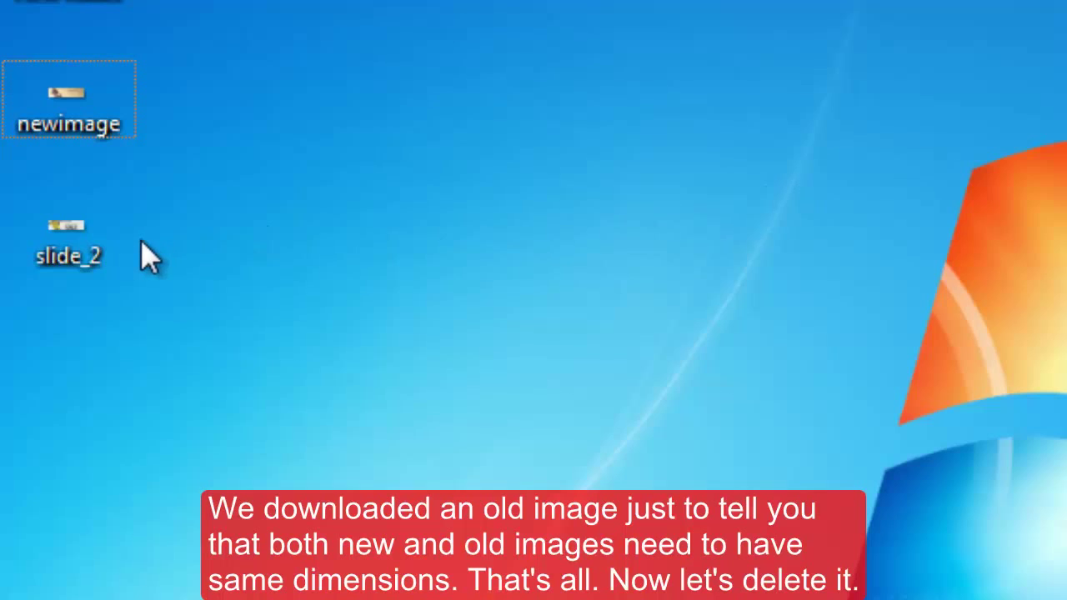
Step: Permanently delete the old slide_2 image from the desktop with Shift+Delete
click(83, 246)
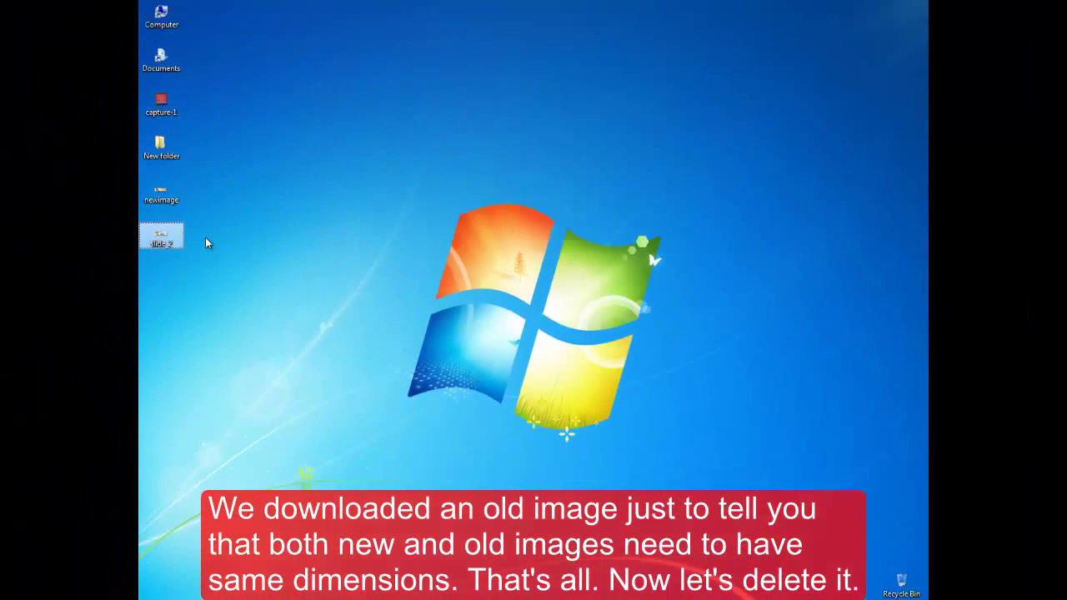
key(shift+Delete)
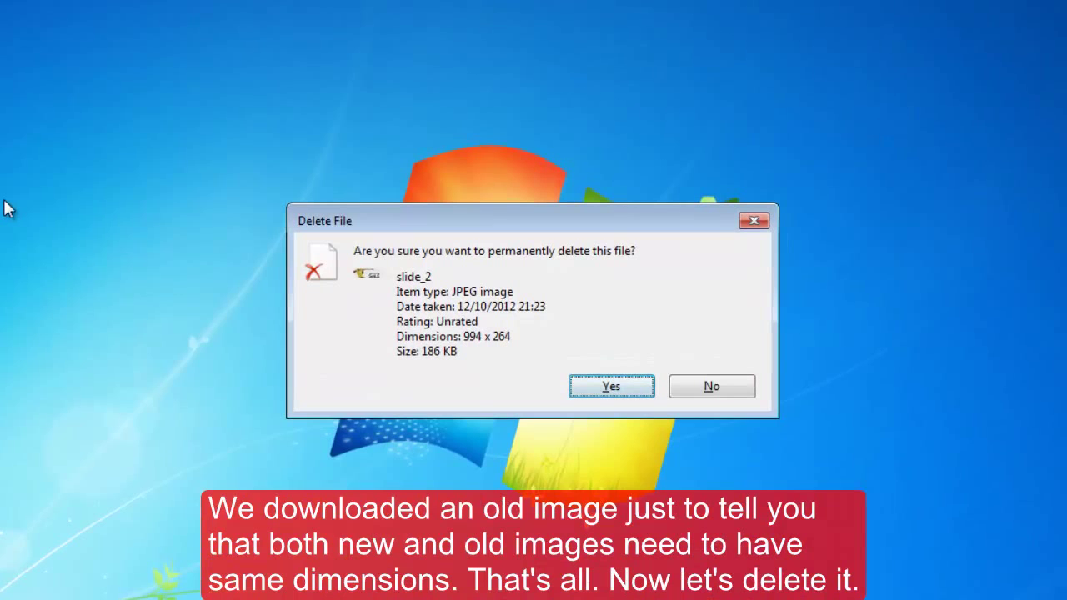
key(Return)
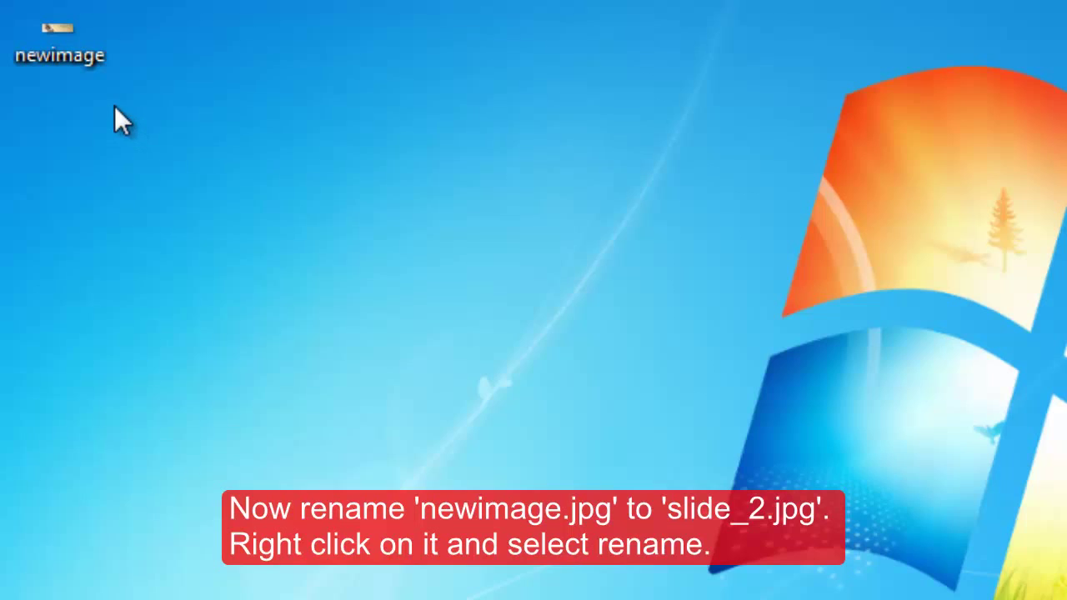
Step: Rename the desktop file newimage to slide_2
right_click(67, 56)
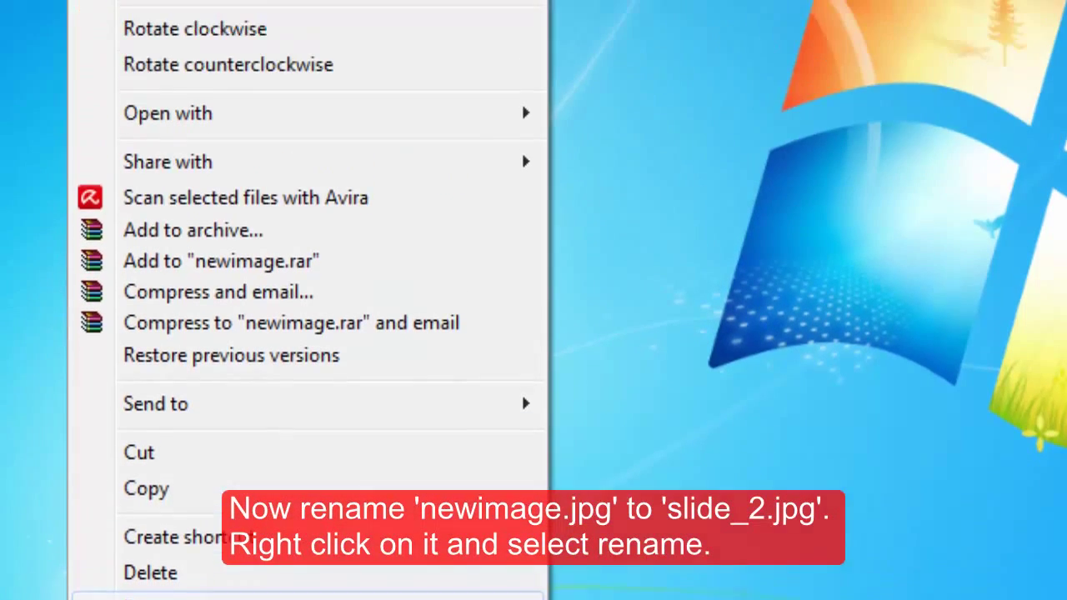
click(173, 419)
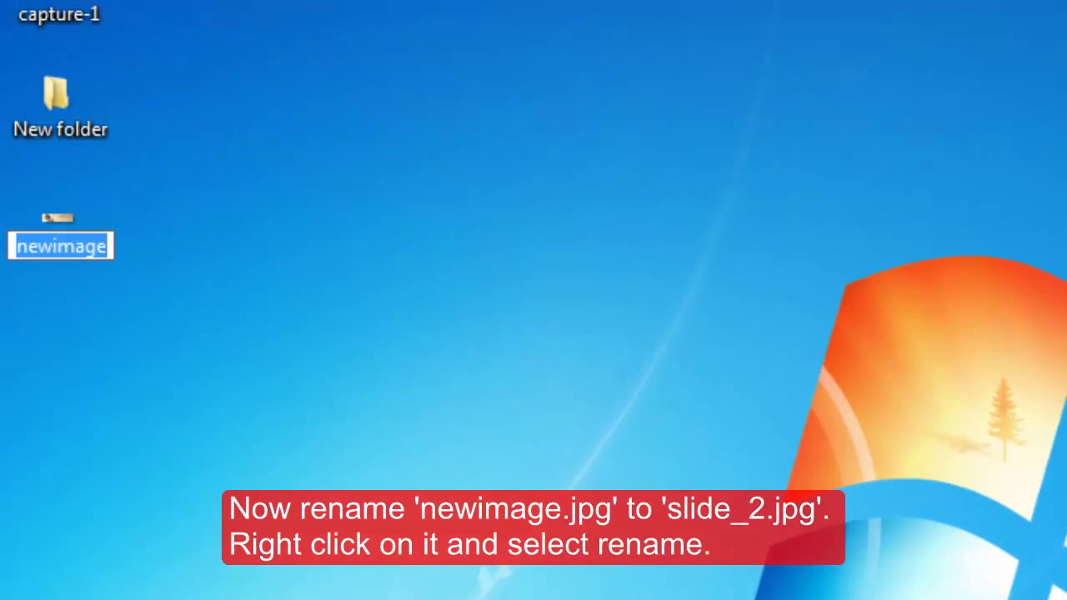
text(sl)
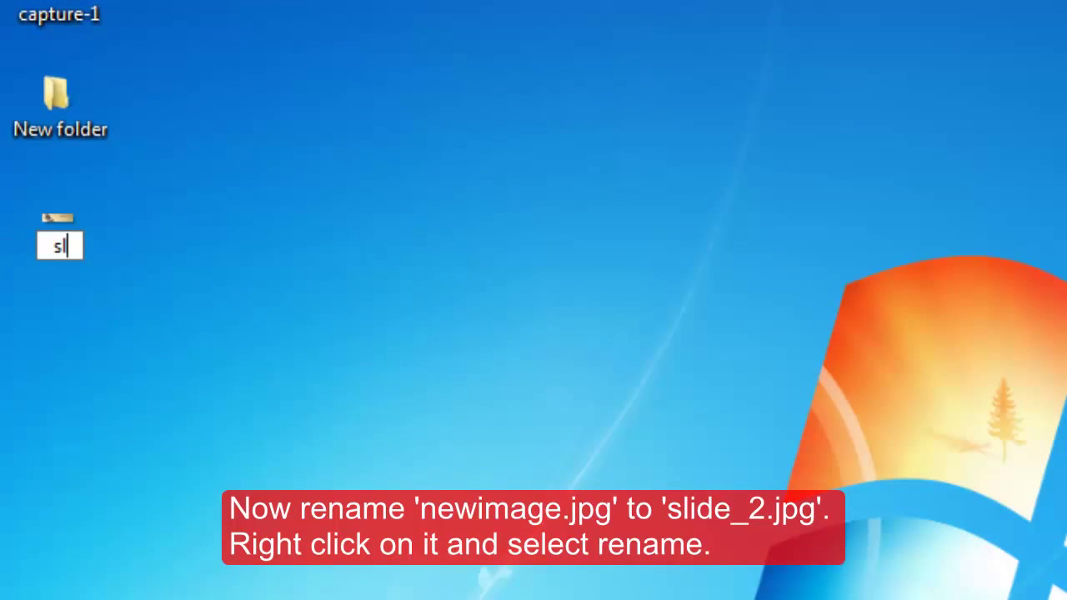
text(ide)
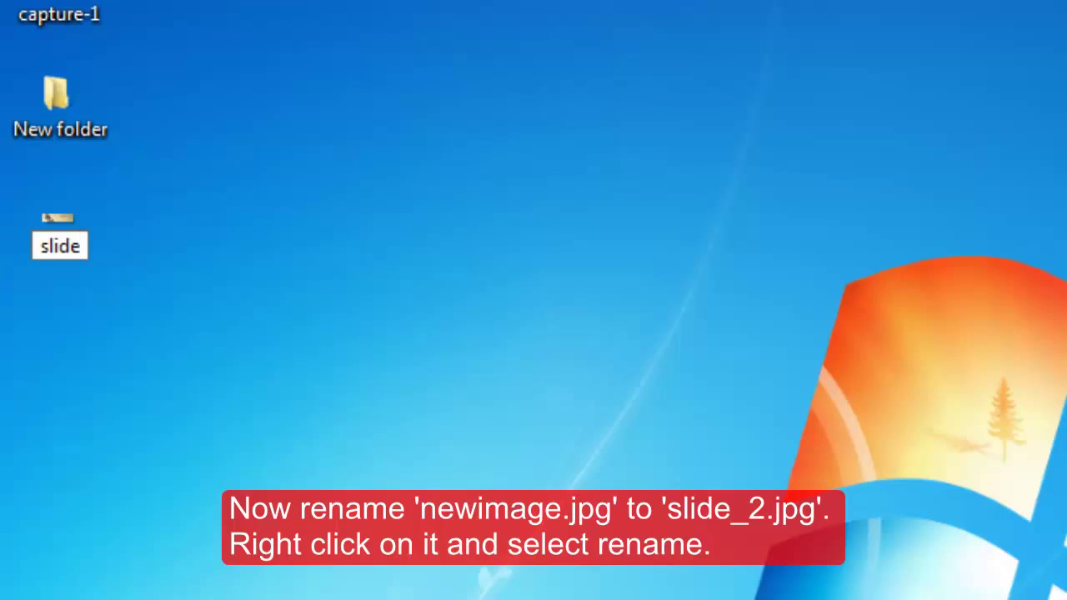
text(_)
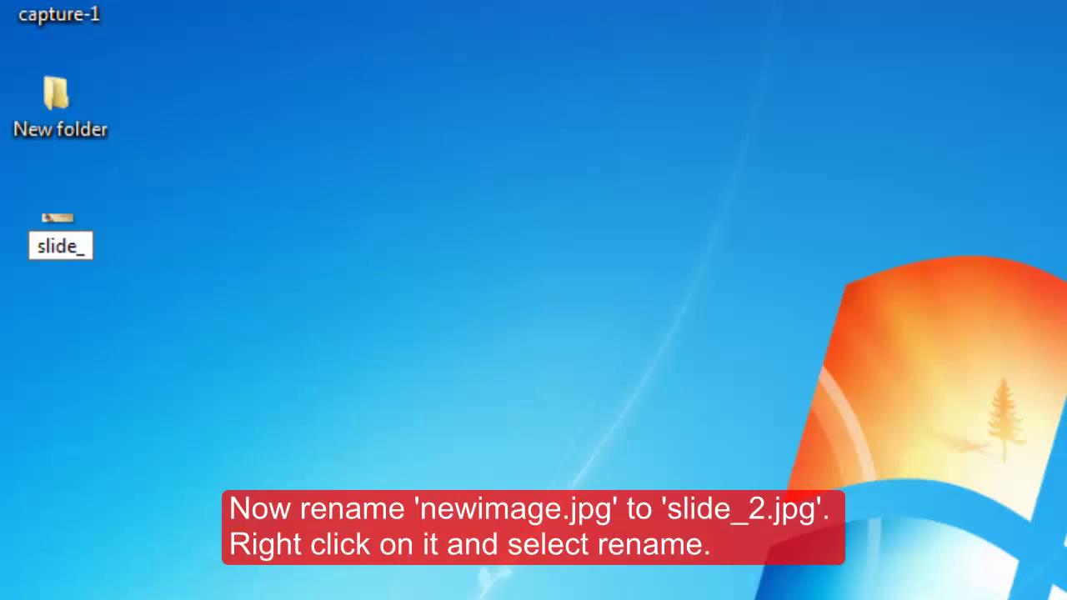
text(2)
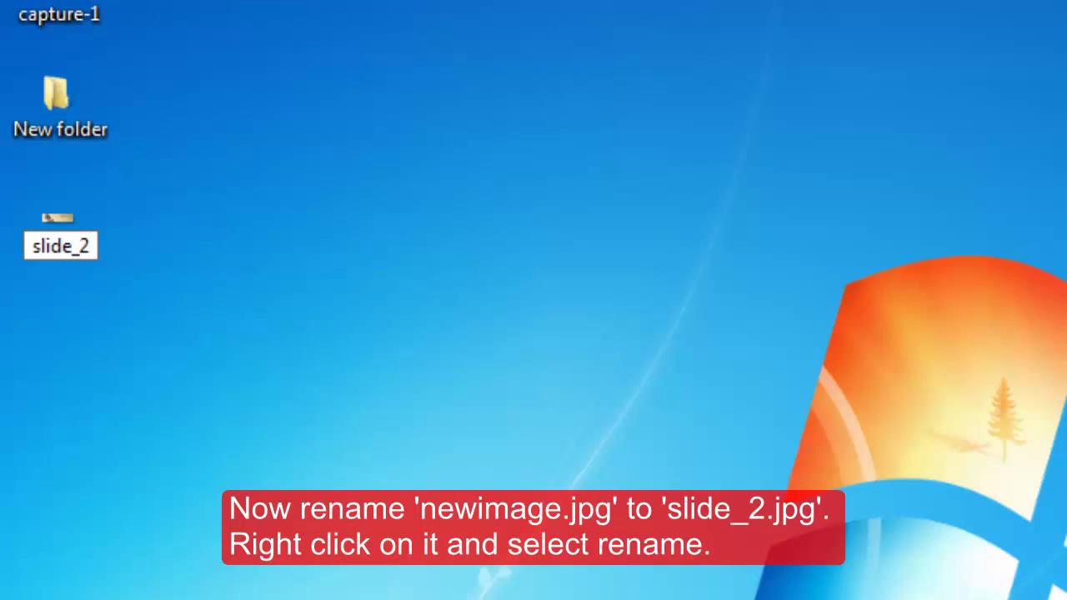
key(Return)
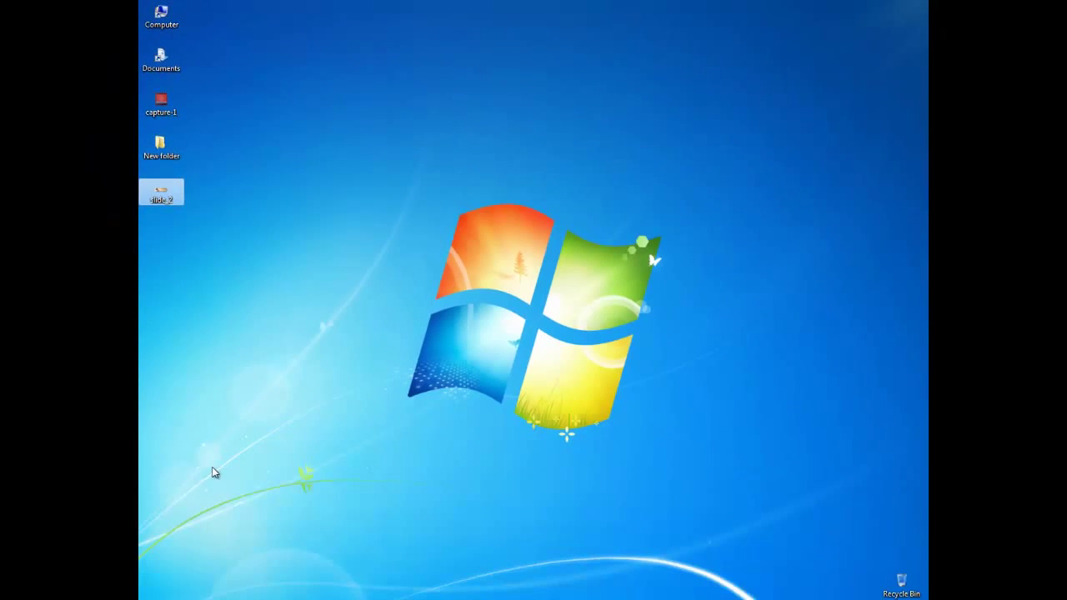
Step: Open the Upload page for public_html/images from the File Manager toolbar
click(214, 467)
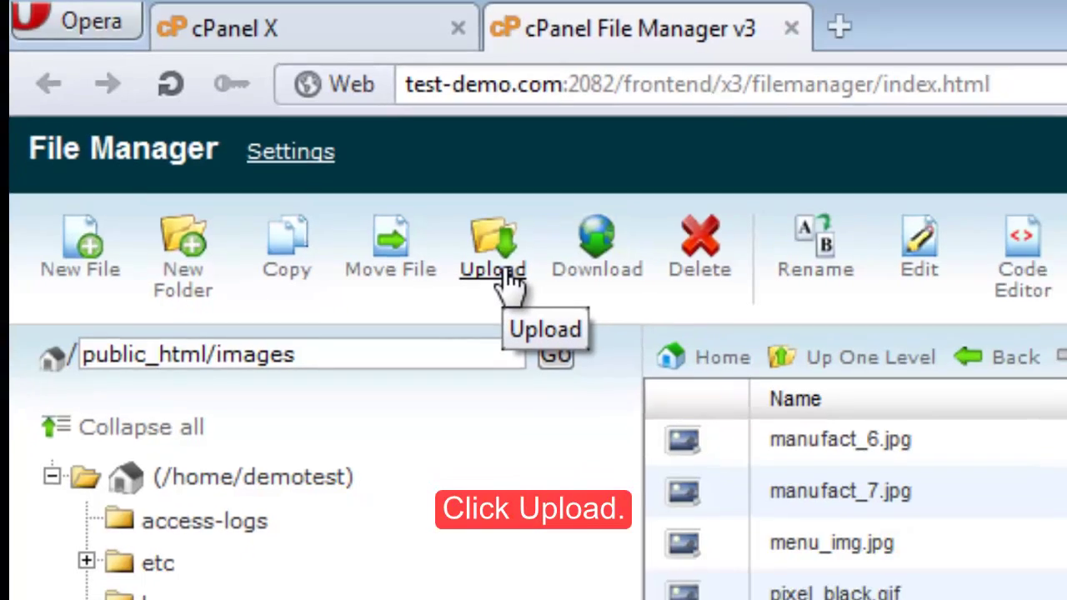
click(522, 289)
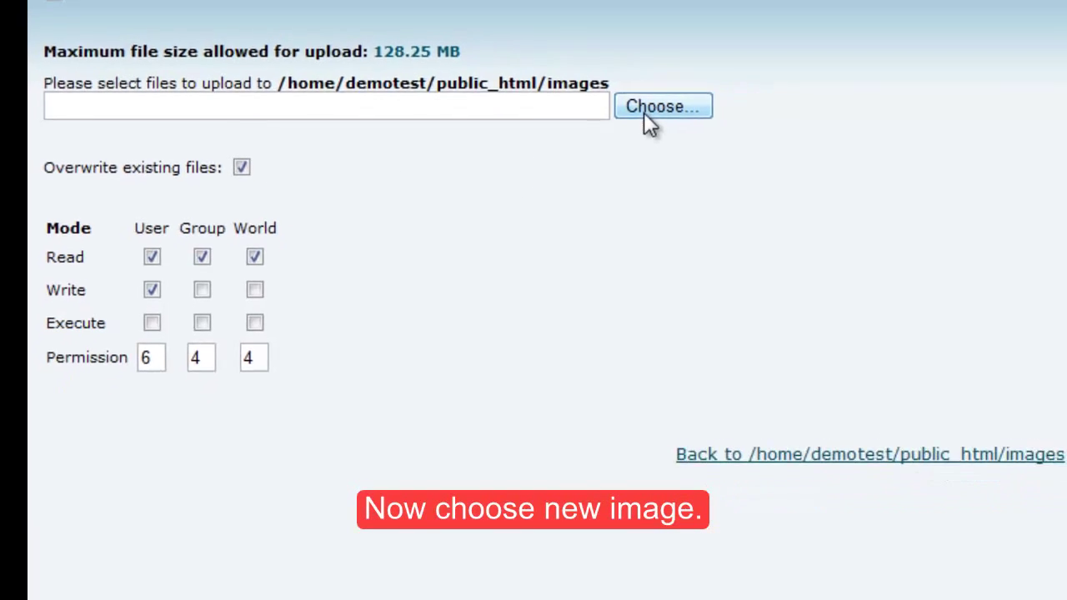
Step: Upload slide_2.jpg (175.66 KB) from the Desktop, overwriting the old slide_2.jpg in public_html/images
click(702, 118)
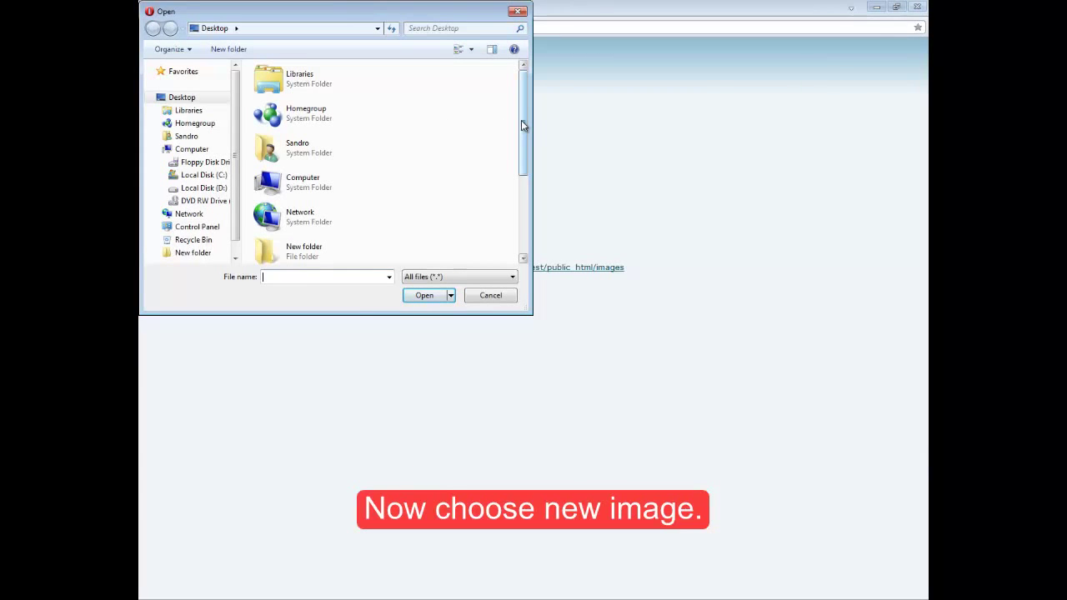
drag(524, 126, 524, 161)
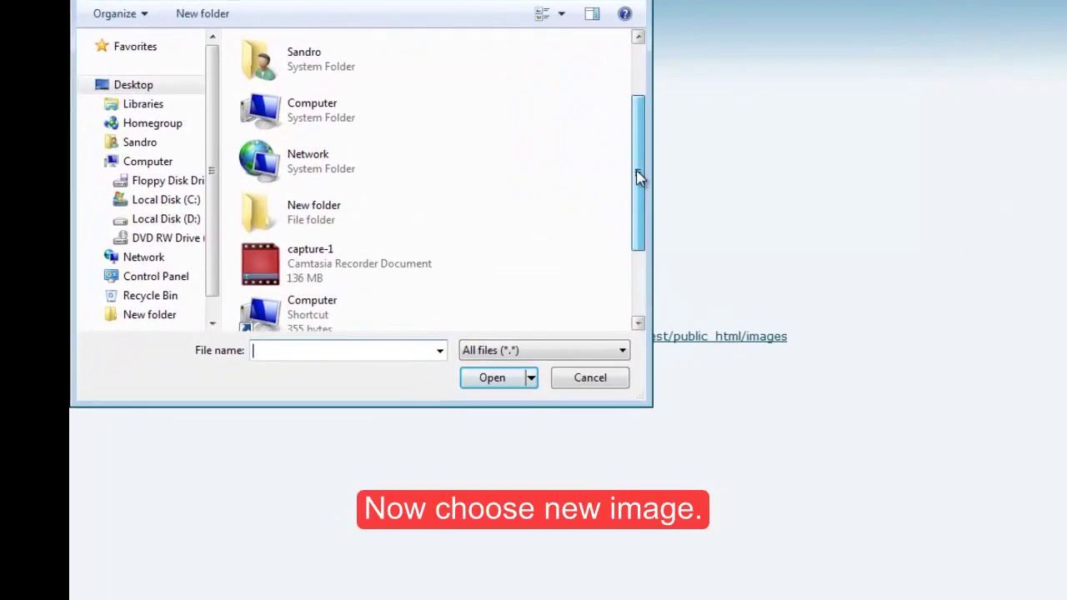
drag(638, 177, 637, 257)
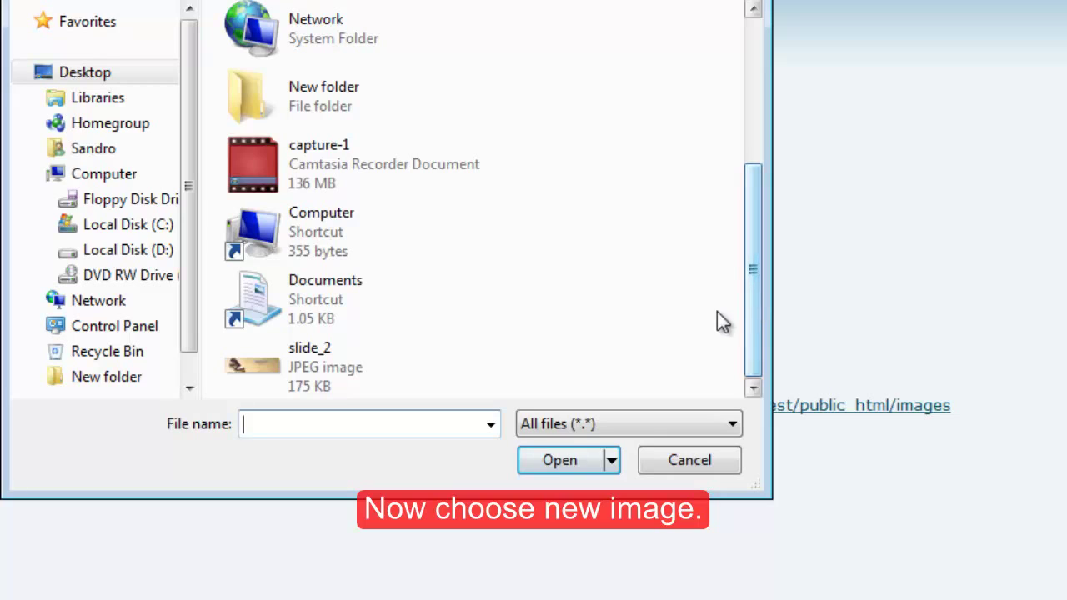
click(319, 376)
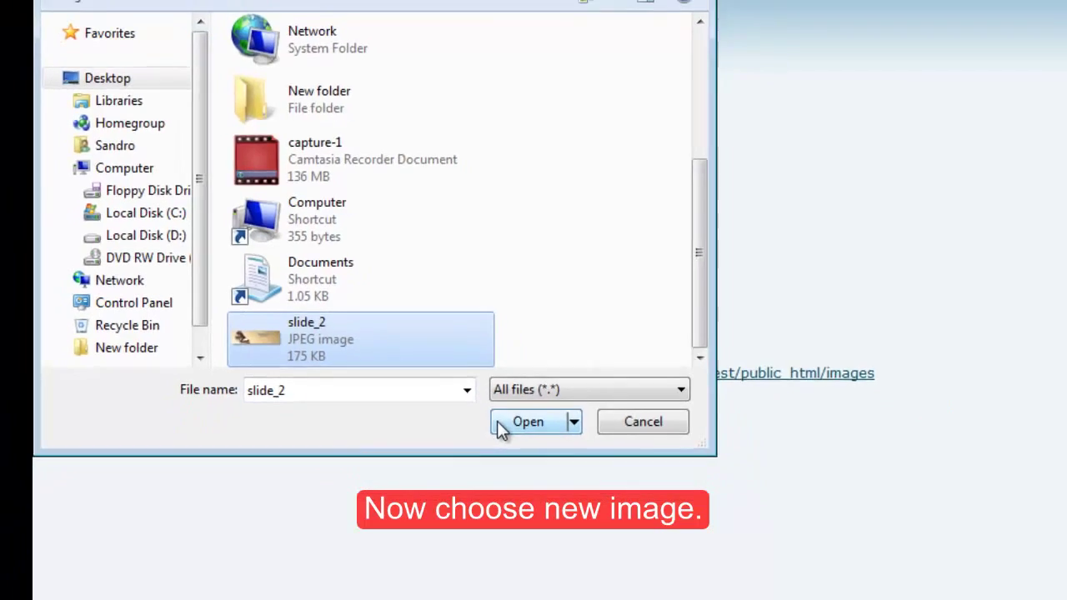
click(533, 461)
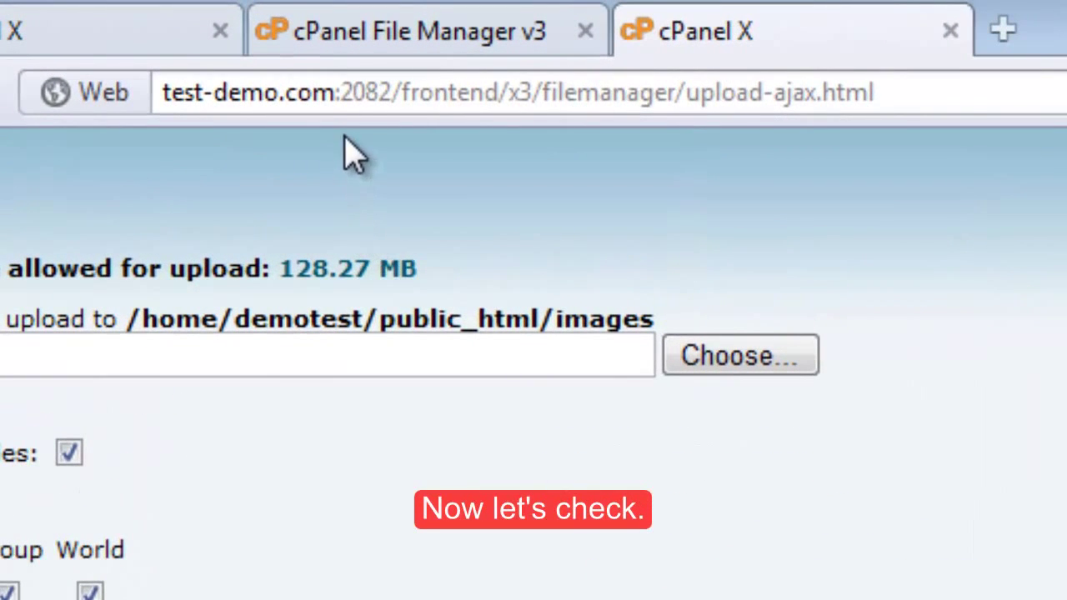
Step: Load and refresh the test-demo.com homepage, then bring up the second slide showing the Reebok Sneakers banner
click(346, 93)
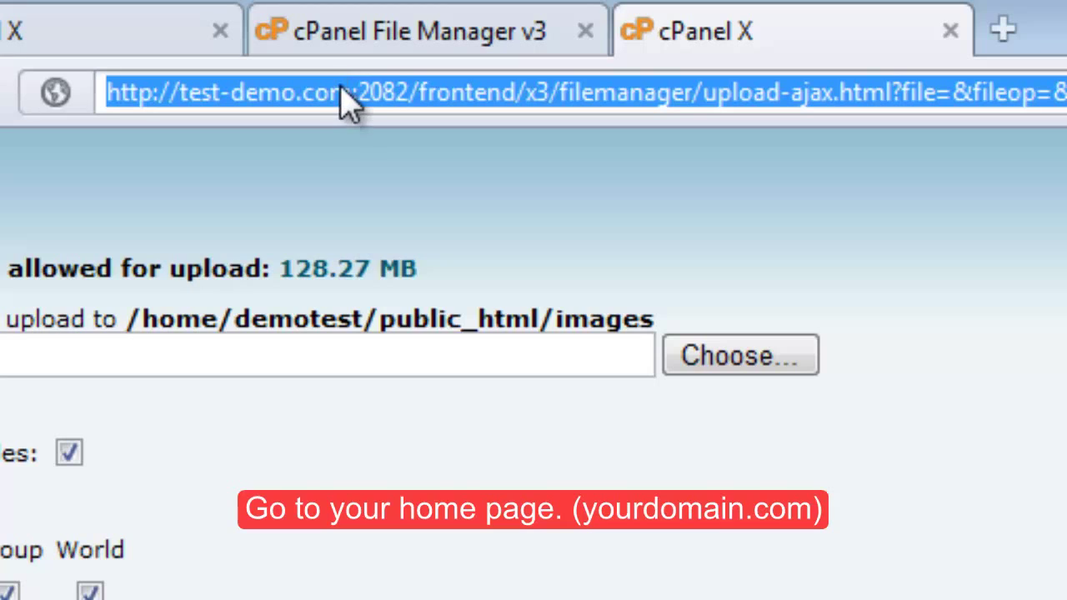
click(359, 99)
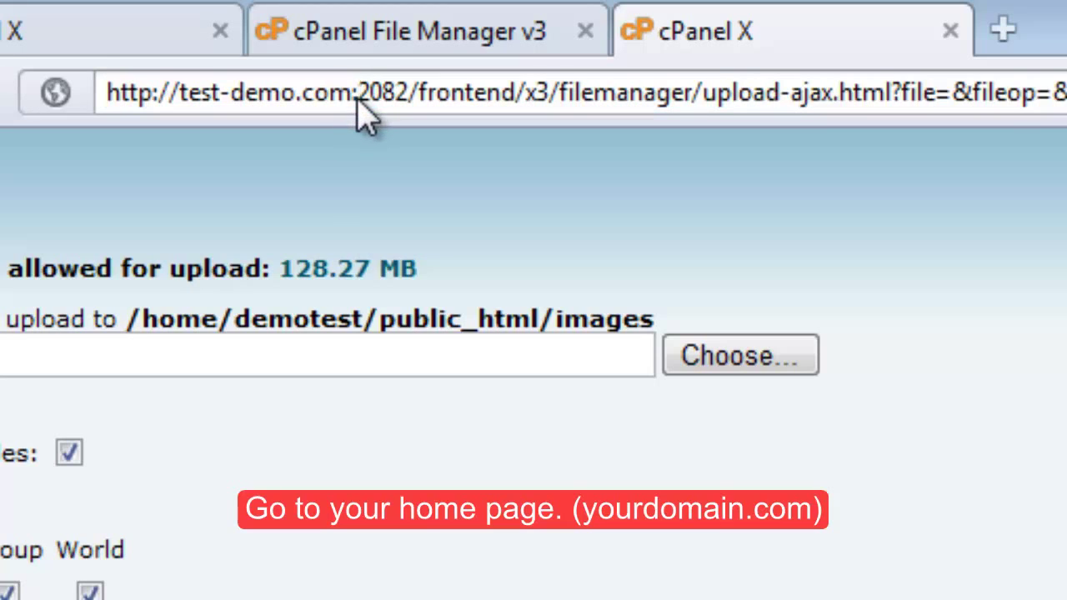
drag(355, 100, 1066, 104)
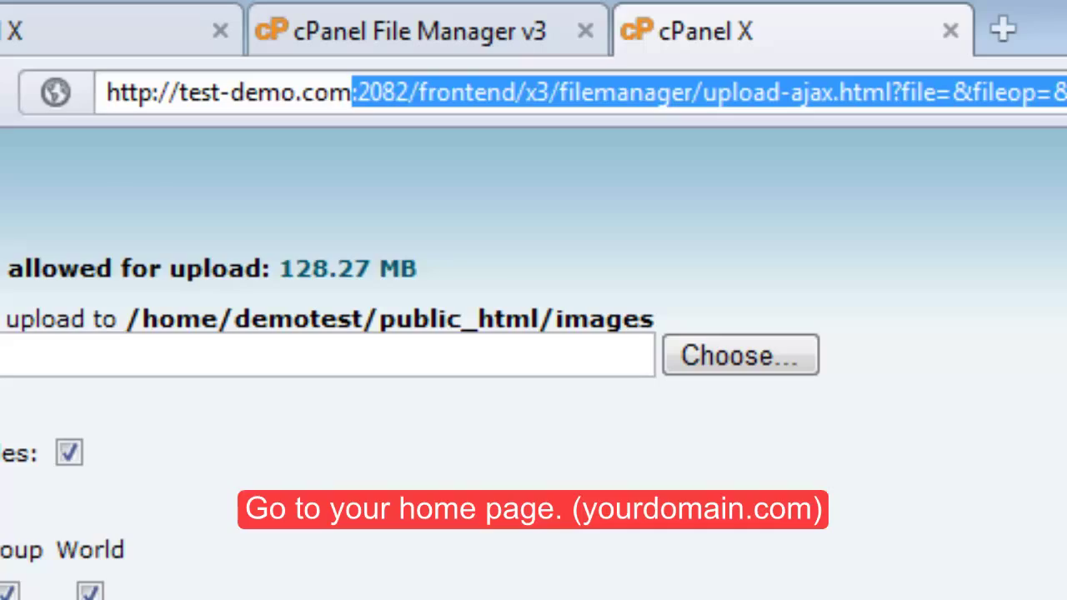
key(BackSpace)
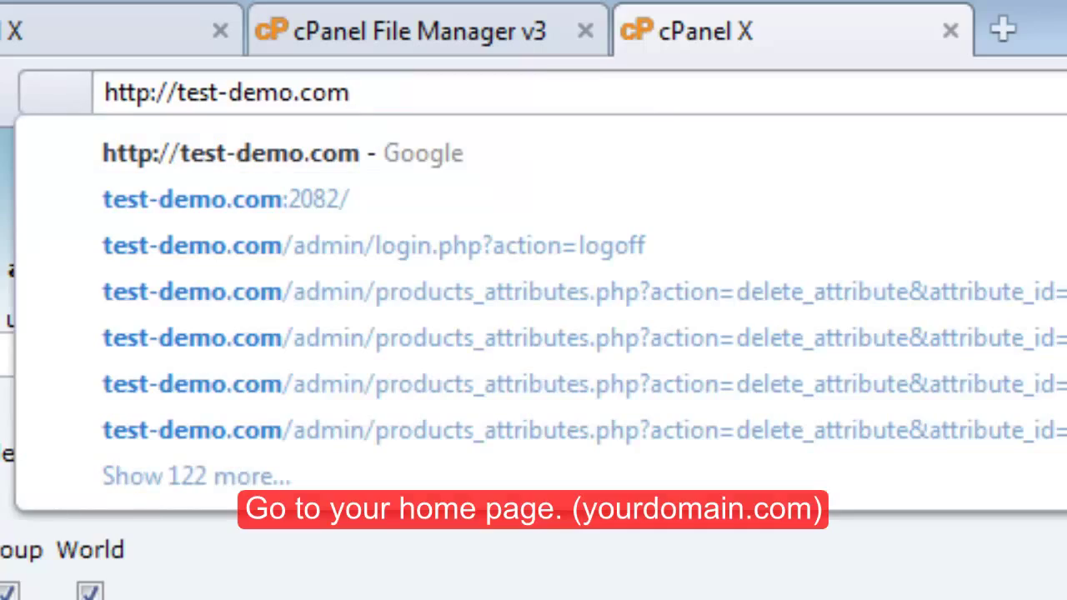
key(Return)
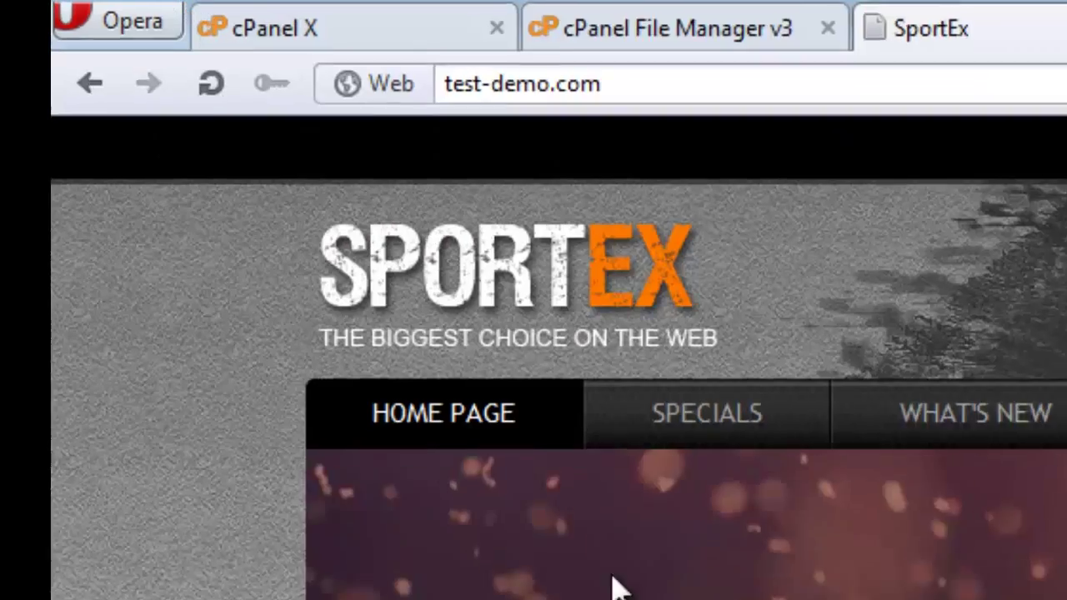
click(205, 84)
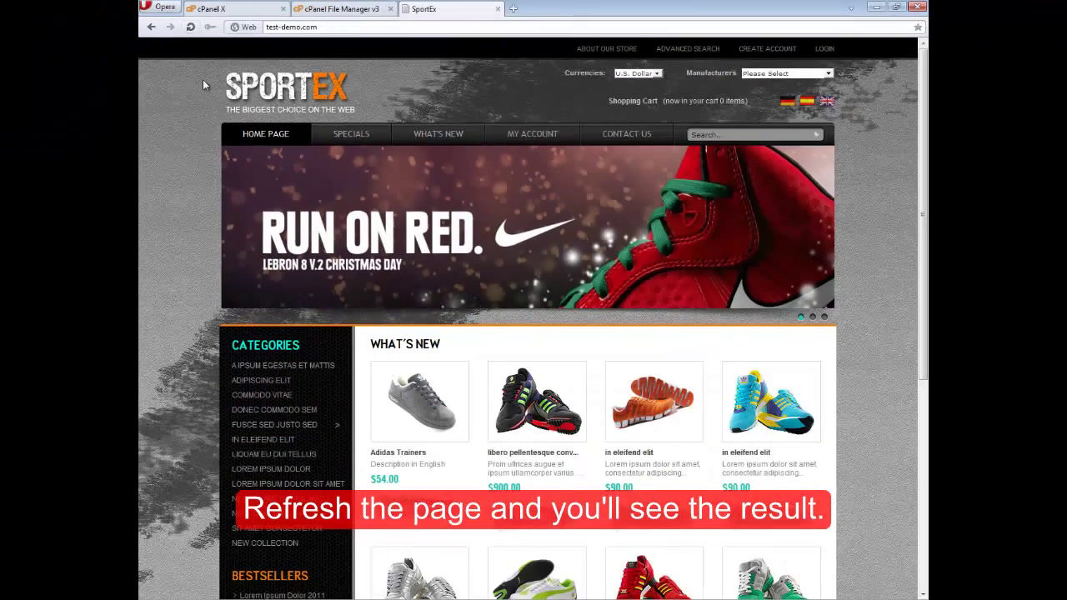
click(814, 320)
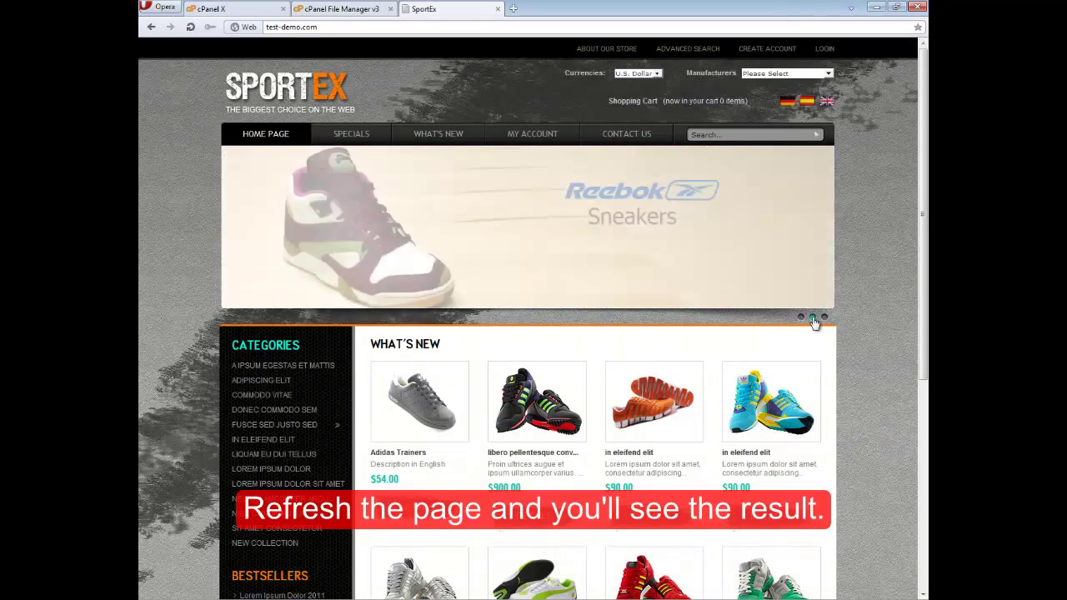